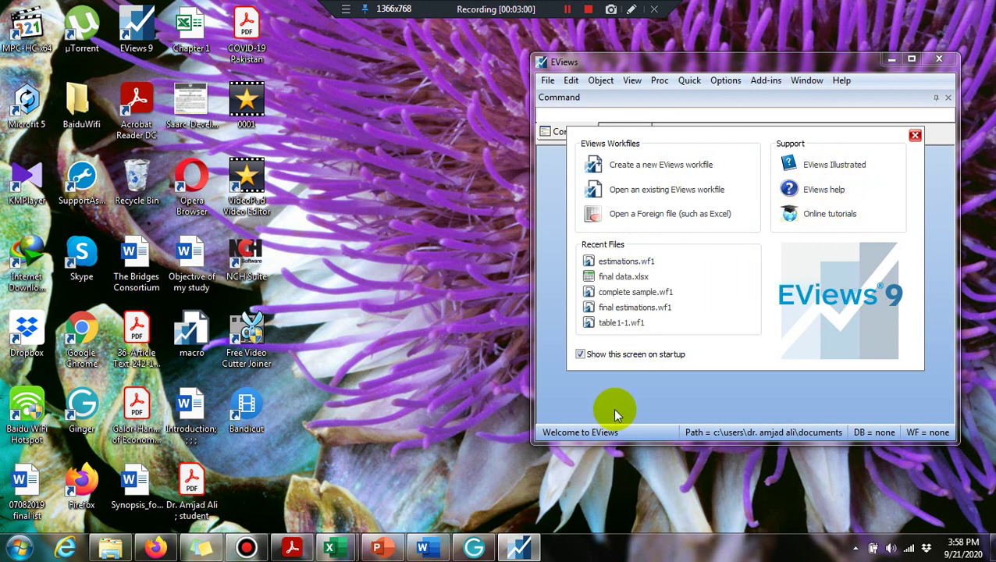
Switch to the Pakistan1 workbook in Excel and look over the Year, FDI and INF column headings on Sheet2
mouse_move(350, 551)
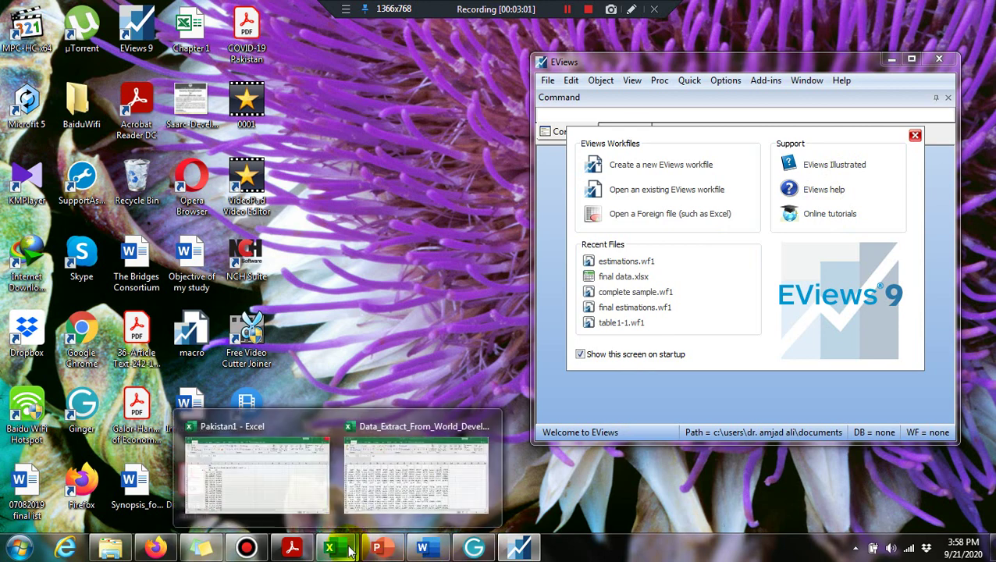
click(284, 473)
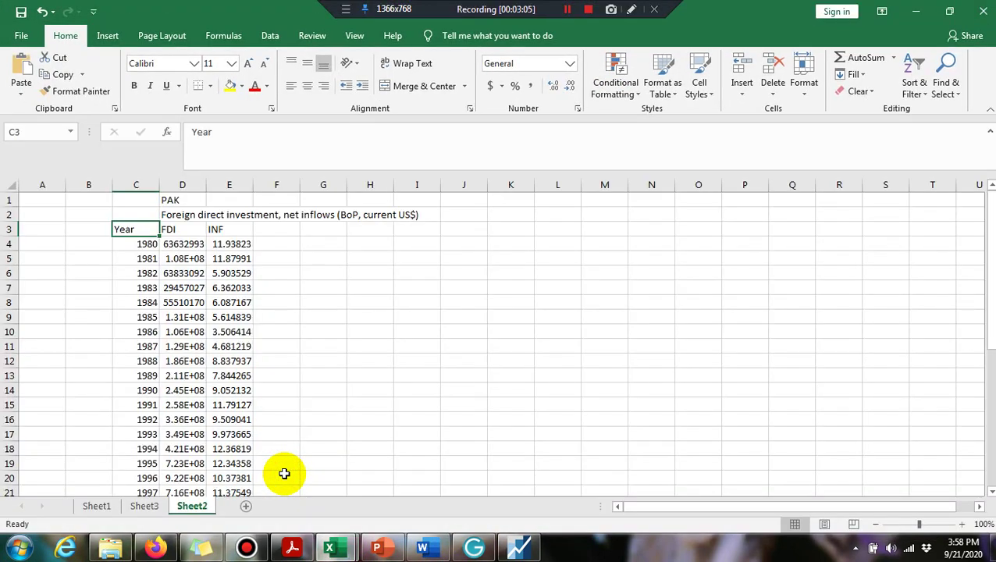
key(Right)
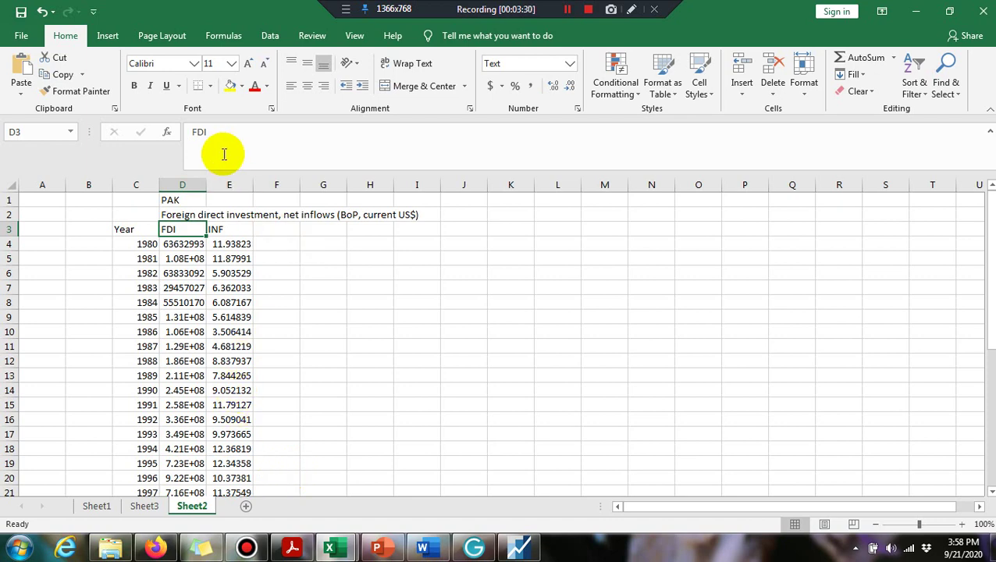
click(179, 217)
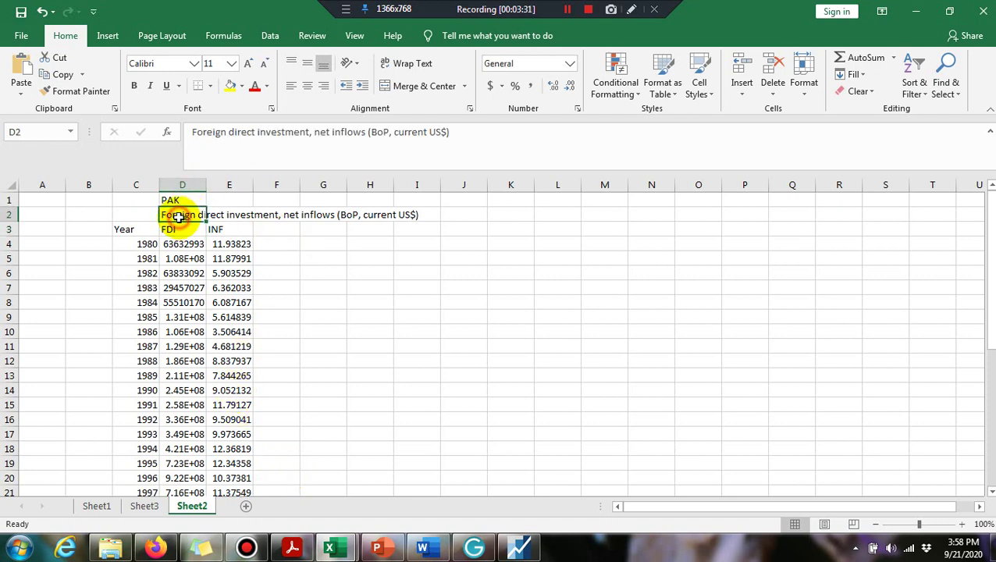
click(228, 214)
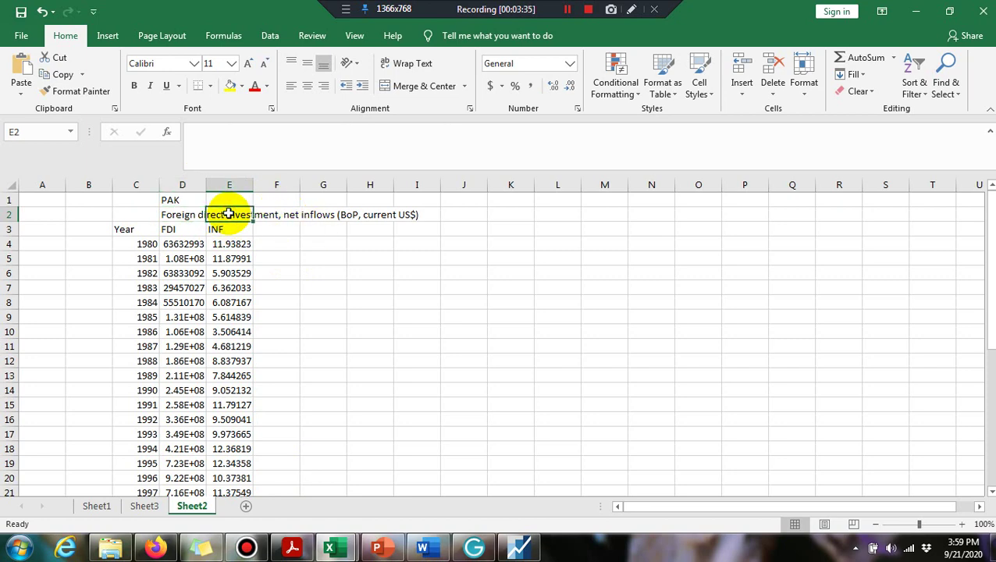
click(181, 230)
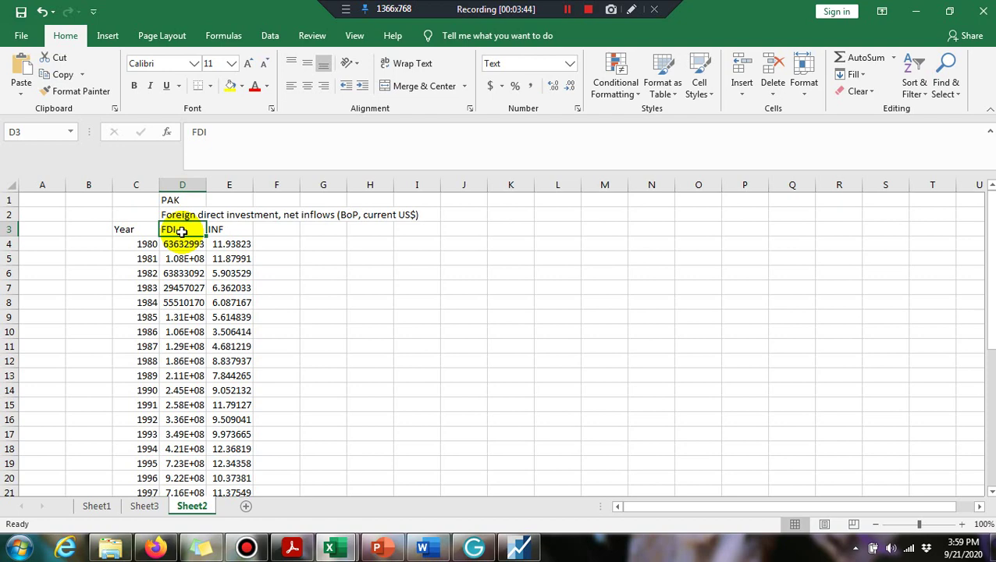
Examine the Year column down to its last row and the FDI column back up to its heading
key(Left)
key(Down)
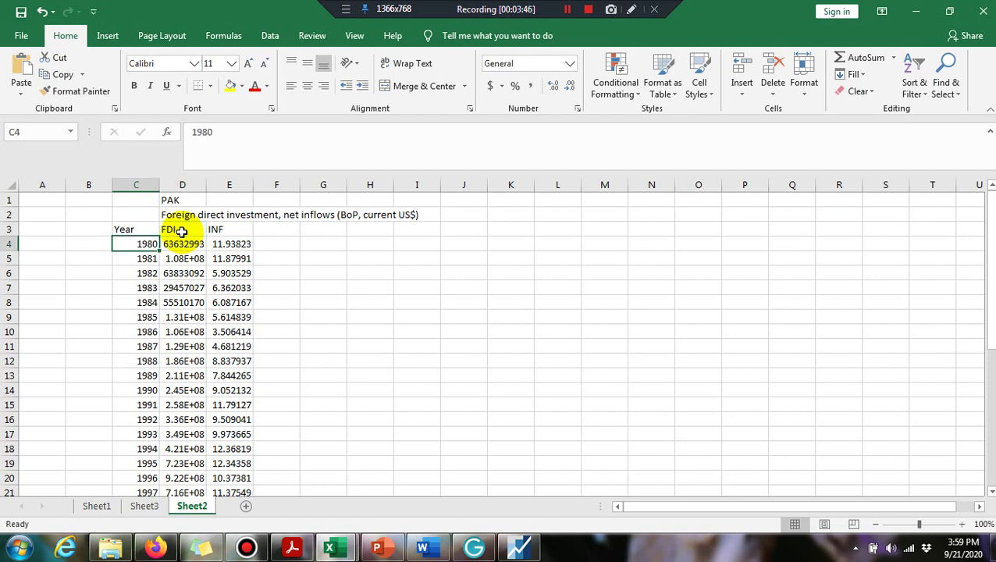
key(Down)
key(Down)
key(Down)
key(Down)
key(Down)
key(Down)
key(Down)
key(Down)
key(Down)
key(Down)
key(Down)
key(Down)
key(Down)
key(Down)
key(Down)
key(Down)
key(Down)
key(Down)
key(Down)
key(Down)
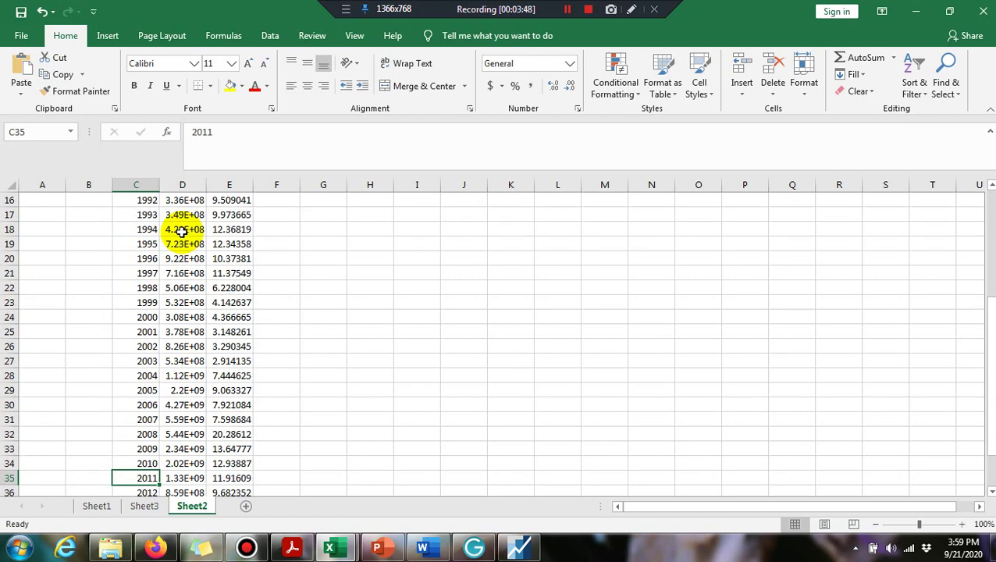
key(Down)
key(Up)
key(Right)
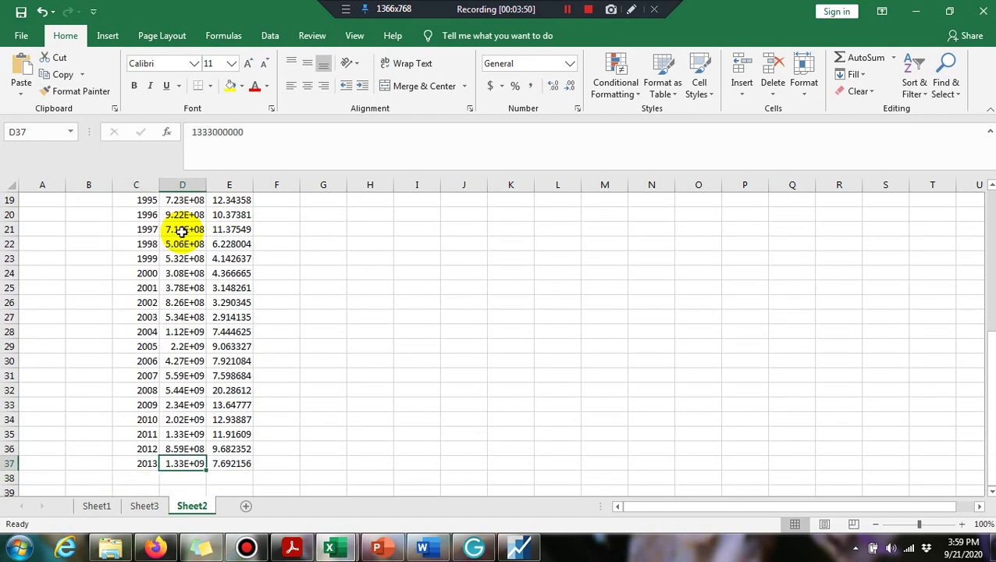
key(Up)
key(Up)
key(Up)
key(Up)
key(Up)
key(Up)
key(Up)
key(Up)
key(Up)
key(Up)
key(Up)
key(Up)
key(Up)
key(Up)
key(Up)
key(Up)
key(Up)
key(Up)
key(Up)
key(Up)
key(Up)
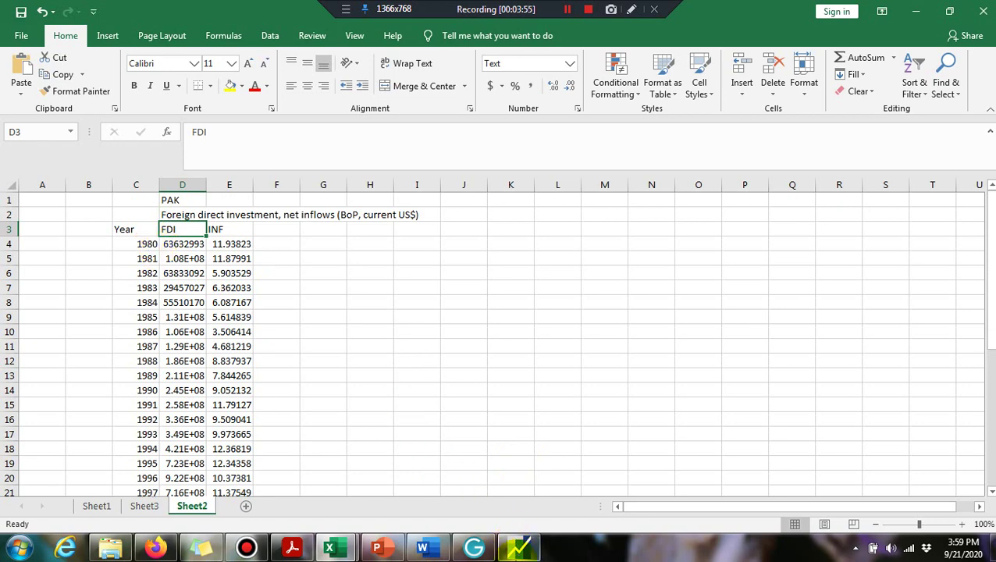
Switch to EViews and create a new dated workfile with annual frequency, start date 1980 and end date 2013
click(516, 551)
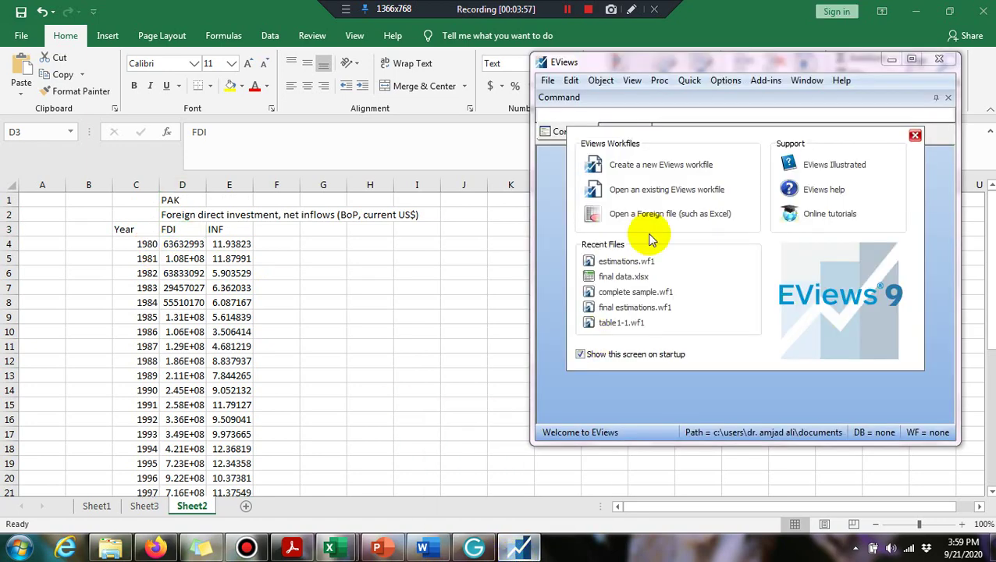
click(658, 170)
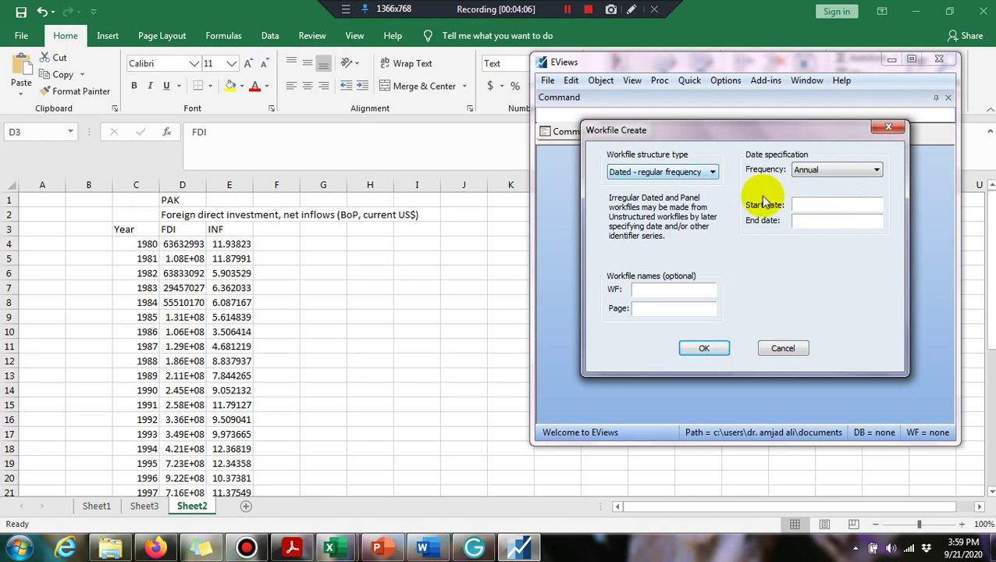
click(815, 207)
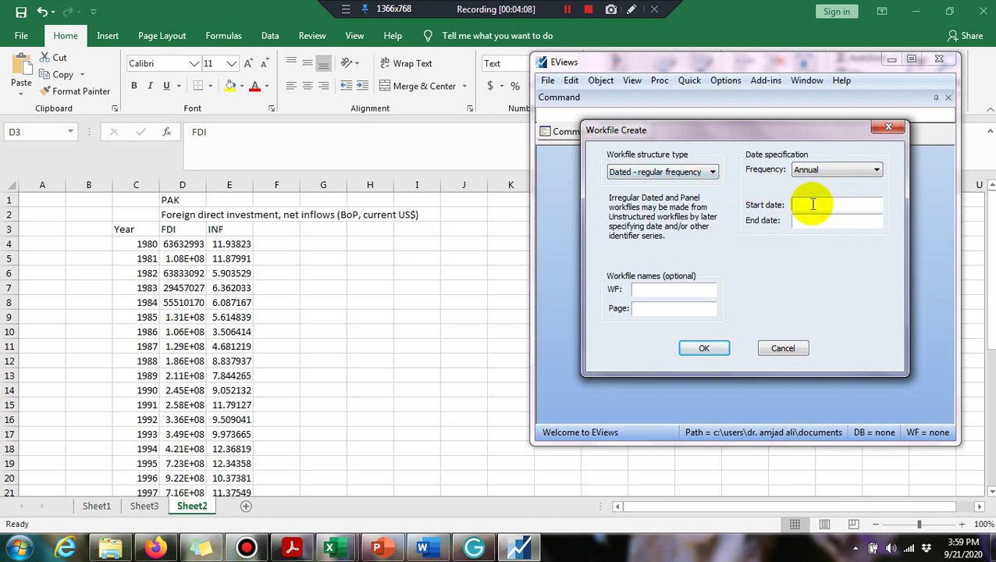
text(1980)
key(Tab)
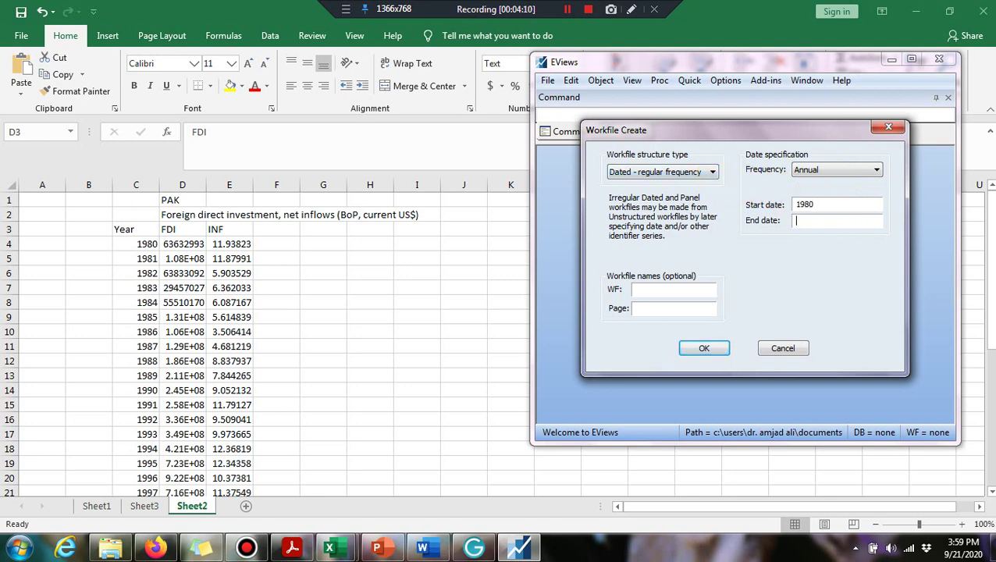
text(2013)
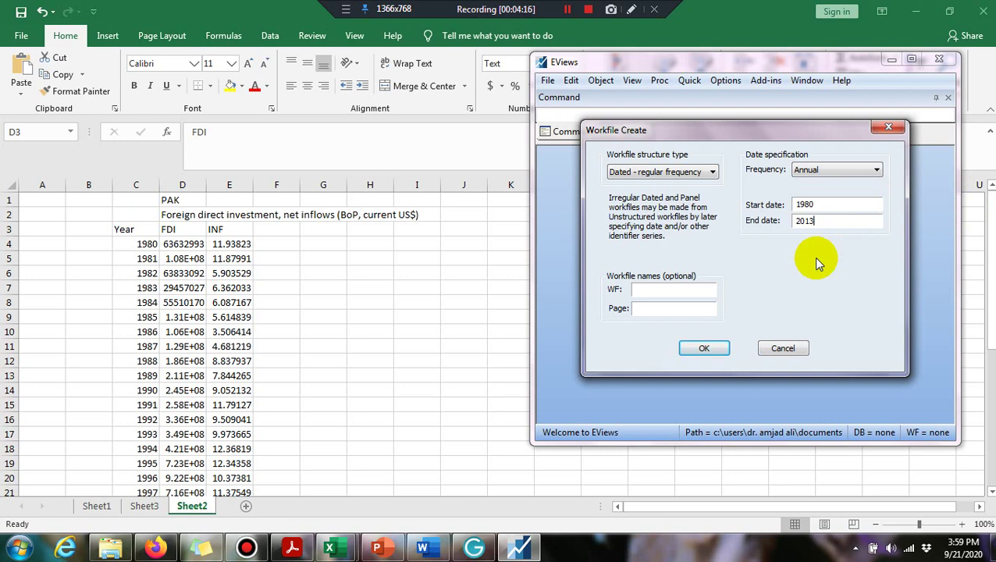
click(706, 346)
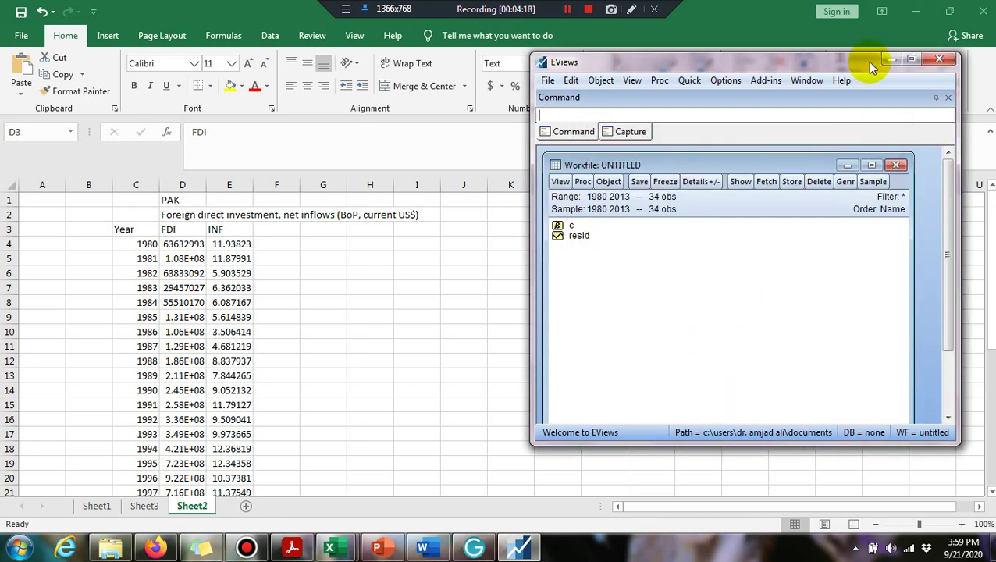
Move the EViews window over the middle of the worksheet and enlarge it in height and width
drag(856, 62, 617, 86)
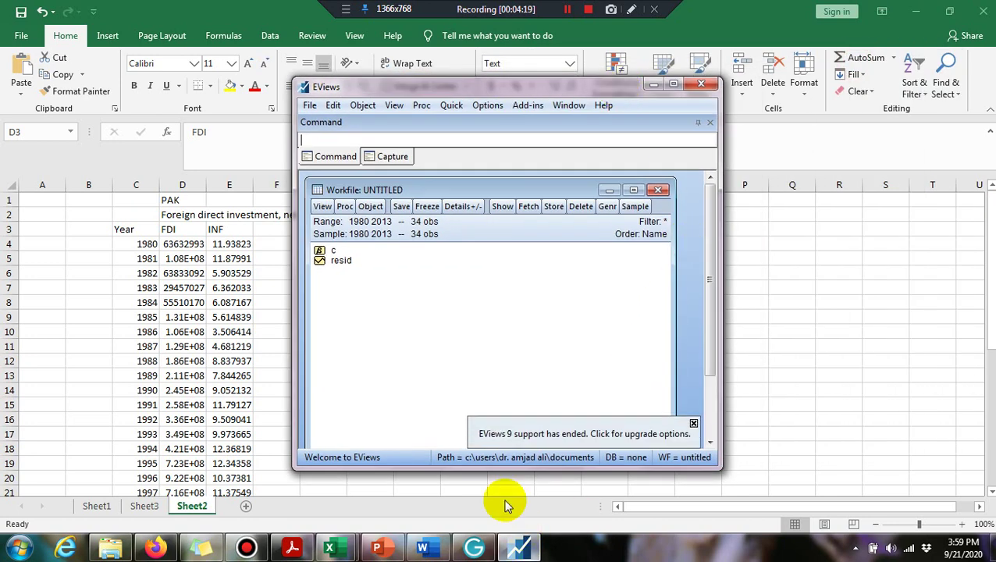
drag(467, 468, 464, 507)
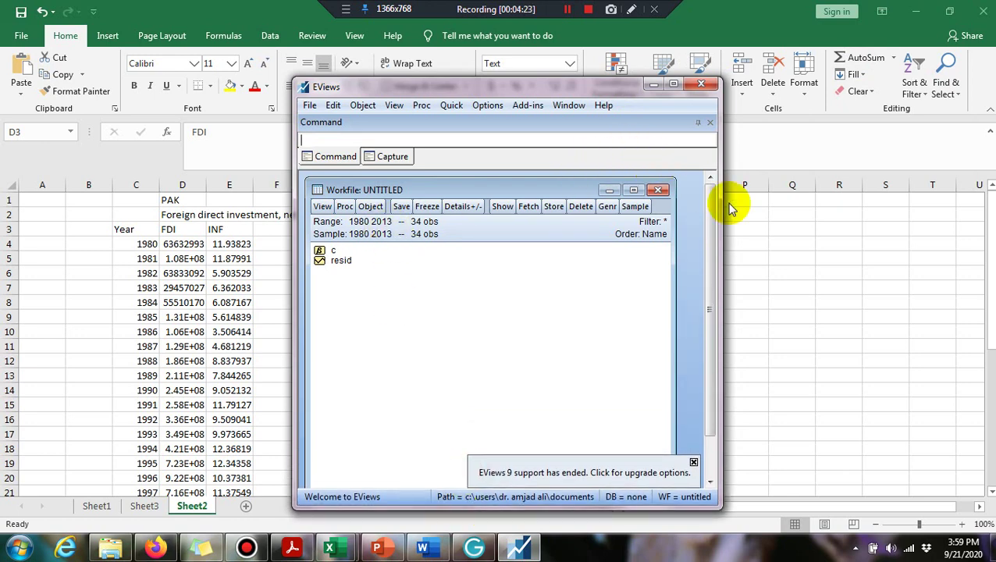
drag(719, 201, 800, 220)
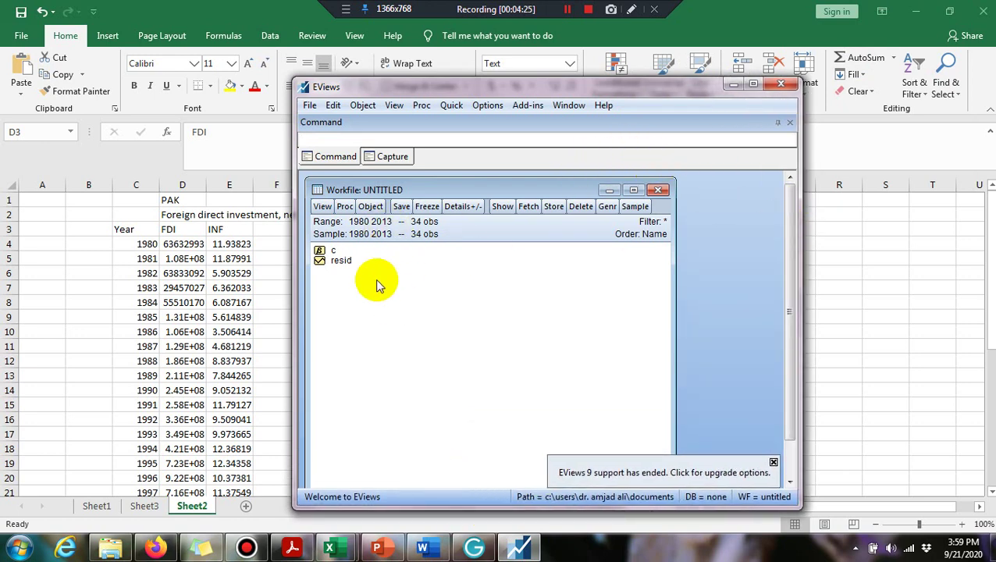
Open the c coefficient object and the resid series in turn to view their contents, closing each one
click(332, 252)
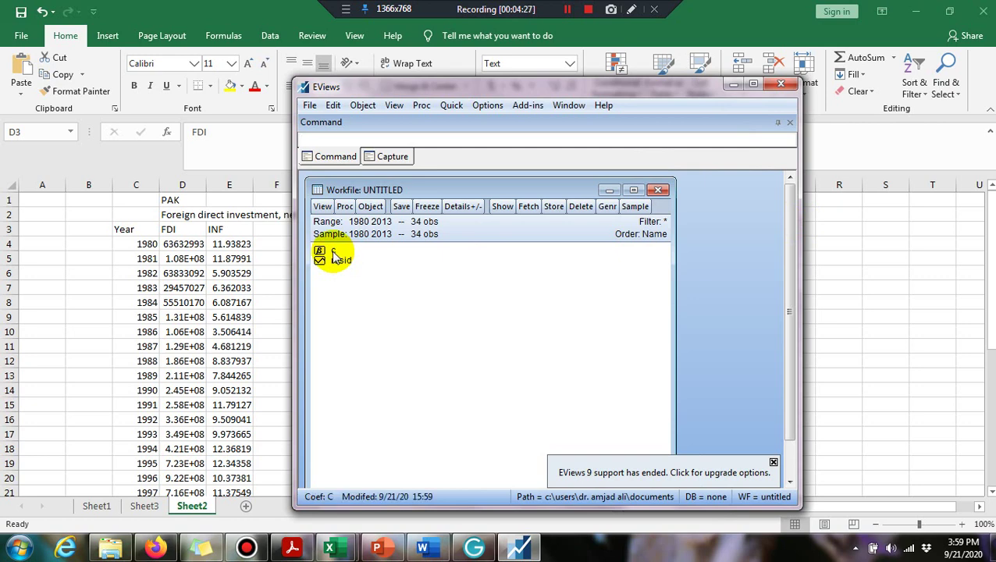
double_click(332, 258)
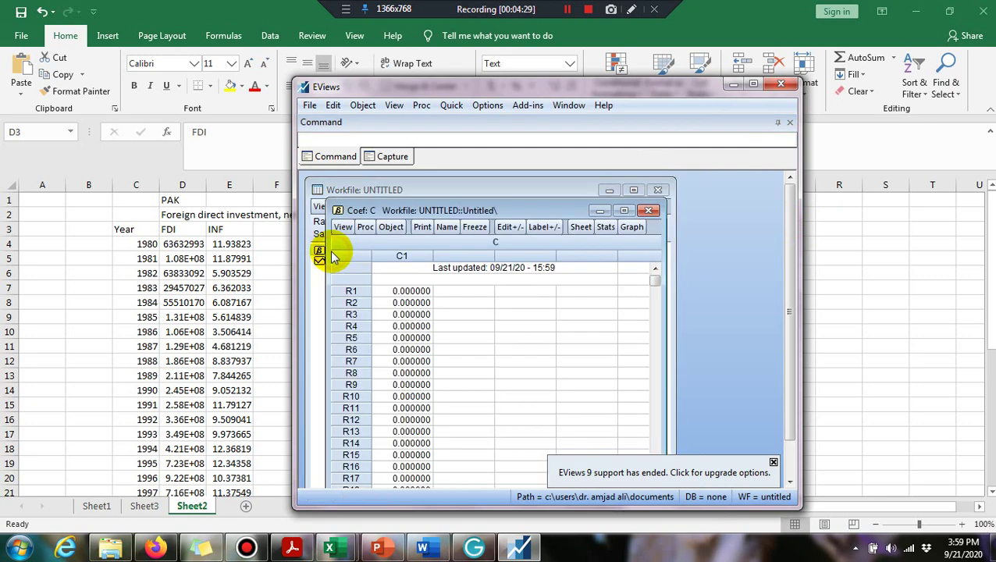
click(648, 210)
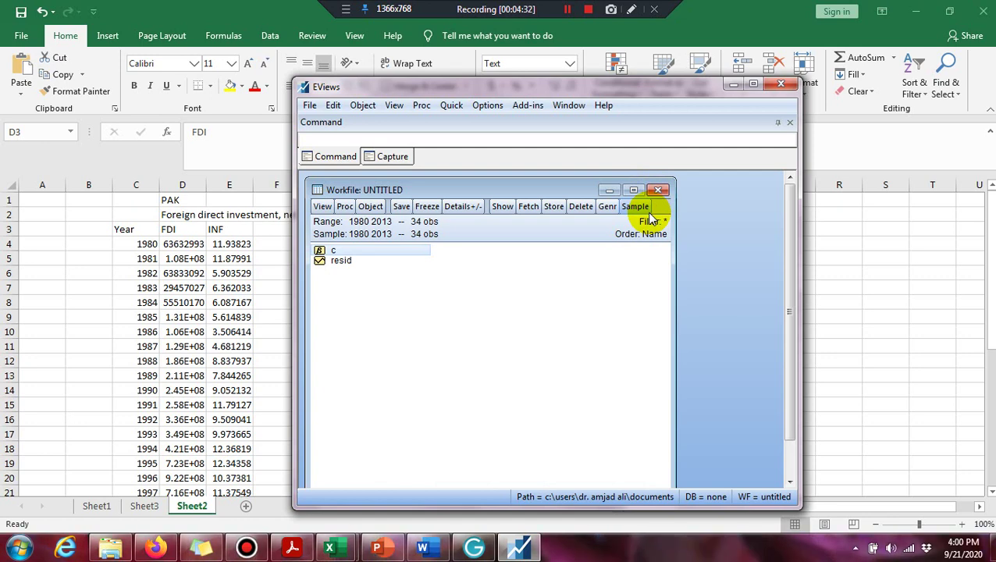
click(337, 263)
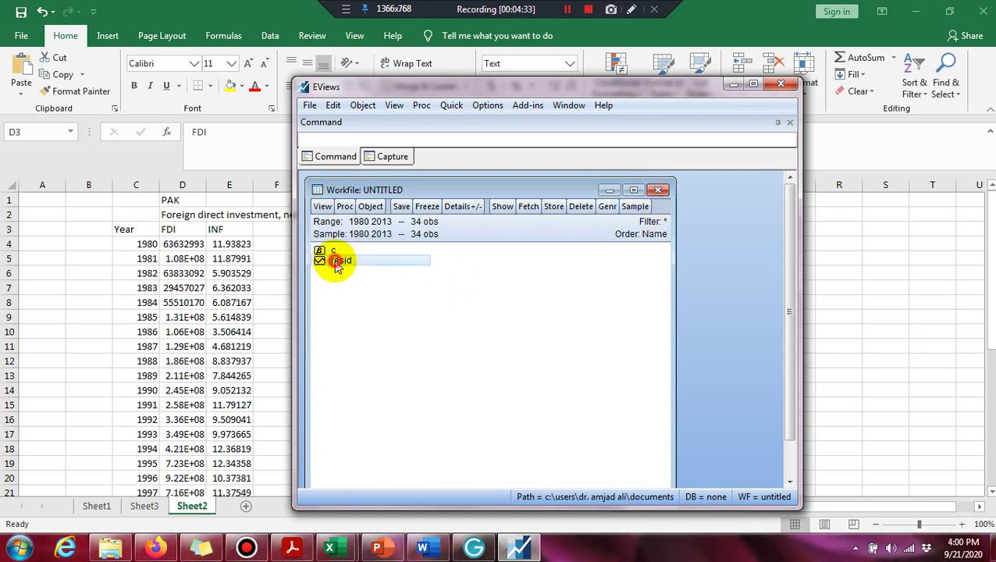
double_click(335, 261)
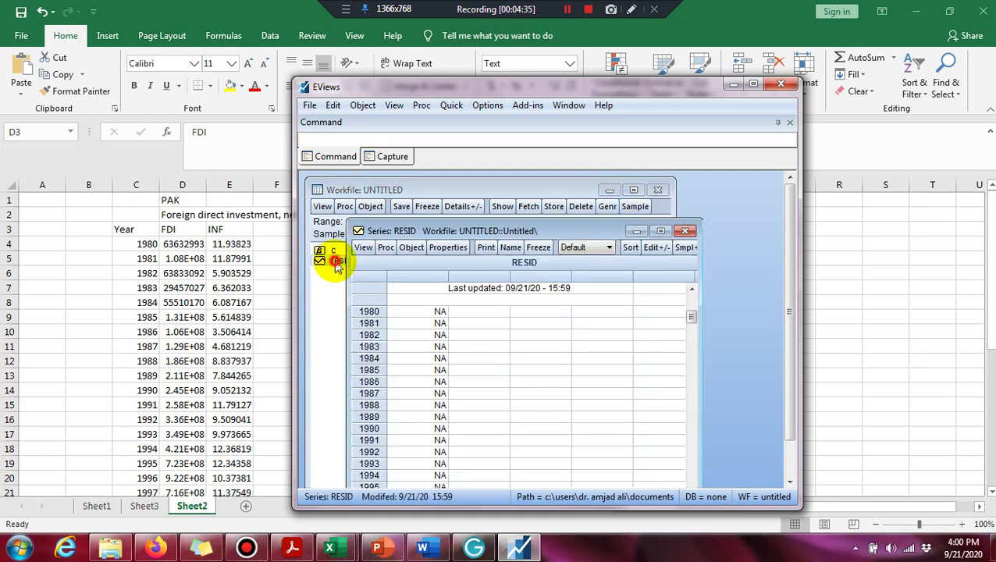
click(684, 233)
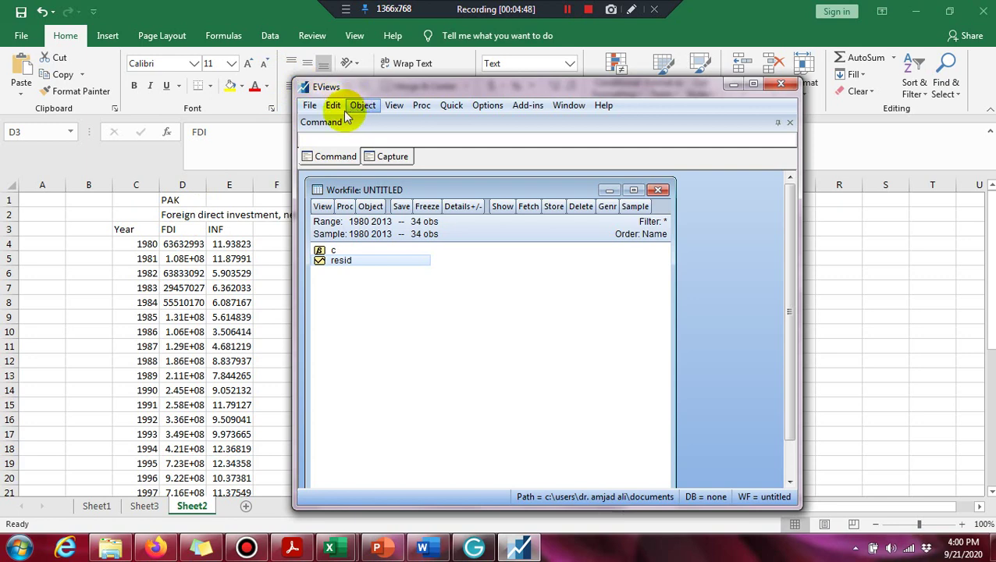
click(313, 106)
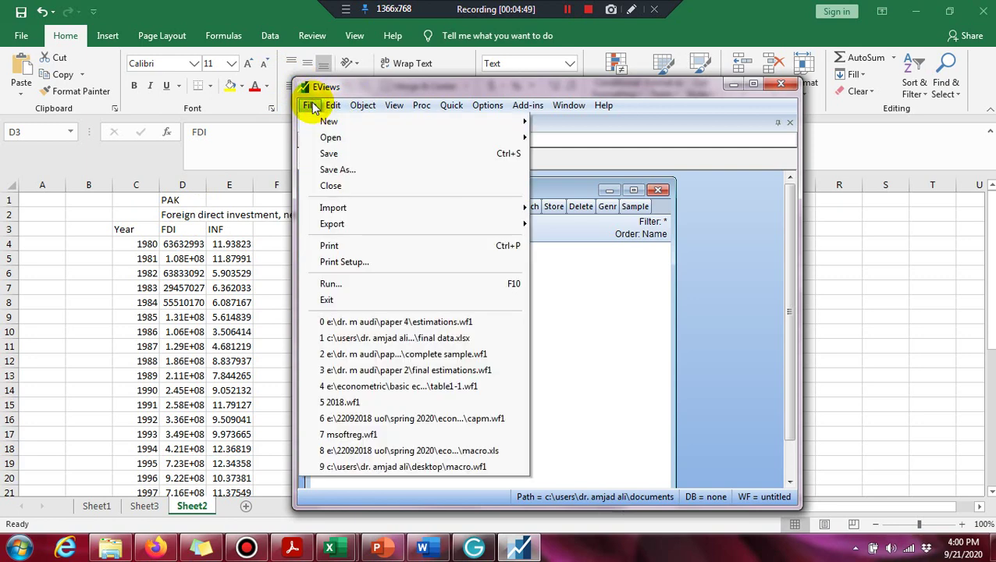
mouse_move(354, 208)
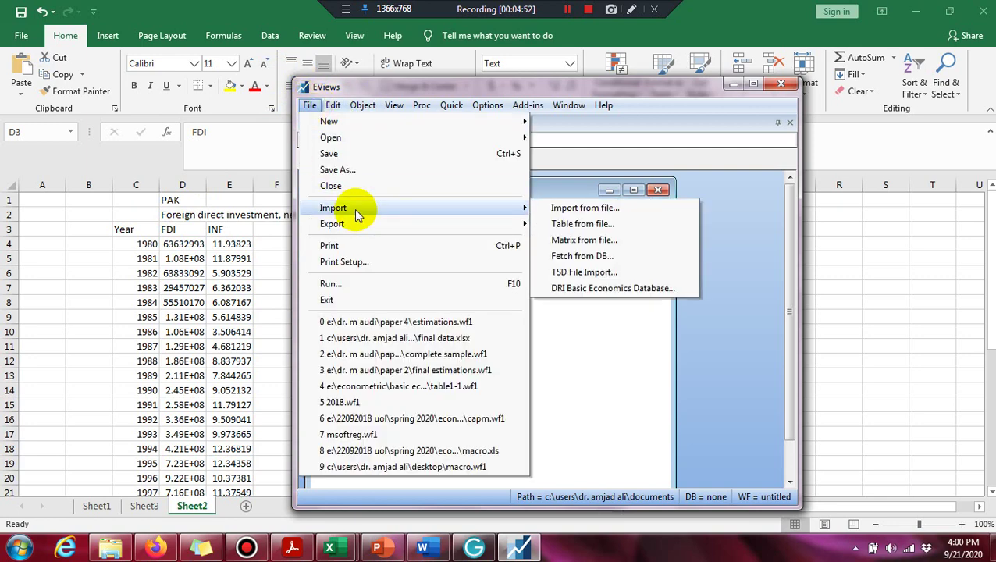
Switch to Excel and copy the FDI and INF columns with their headings, from D3 through the 2013 row
click(172, 229)
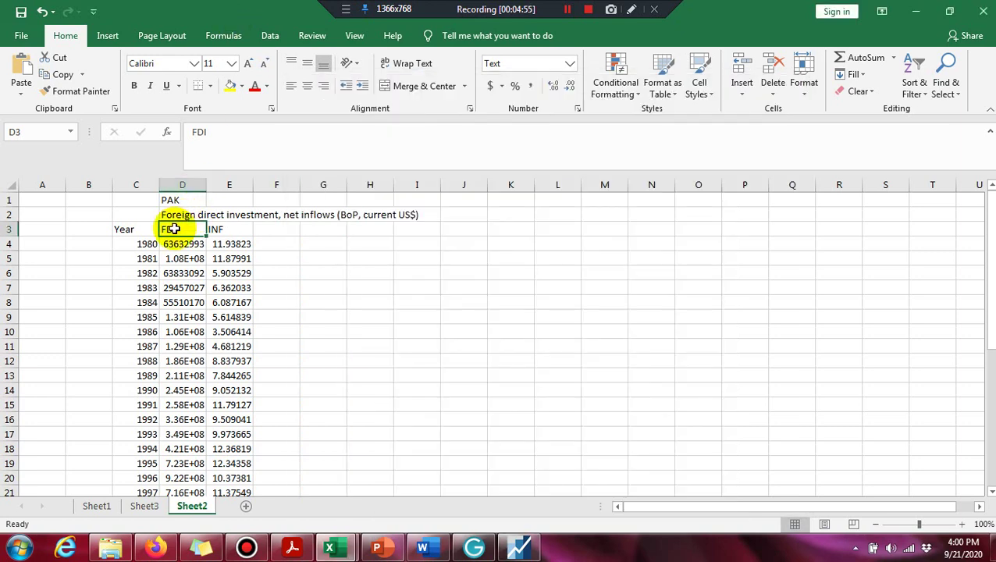
key(shift+Right)
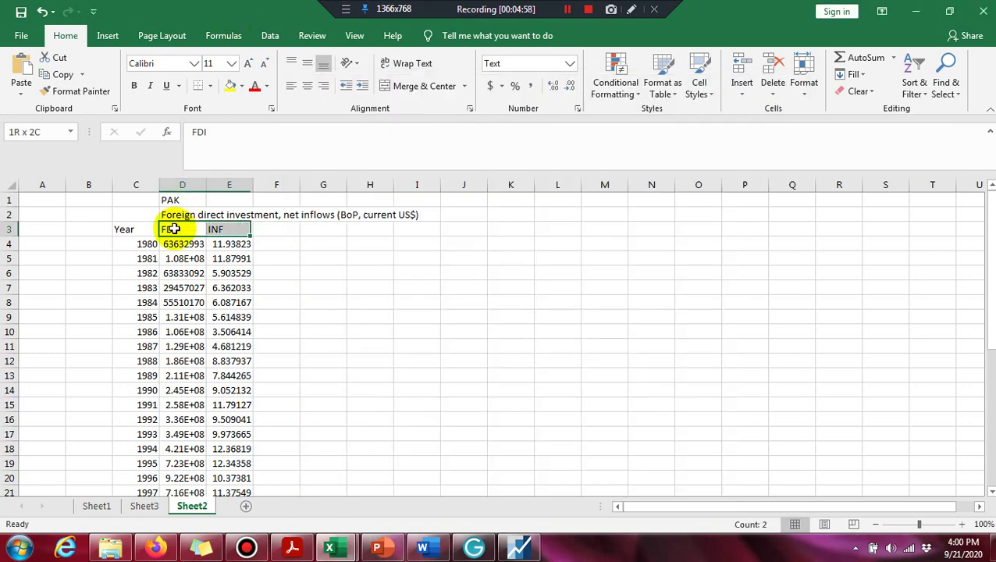
key(shift+Down)
key(shift+Down)
key(shift+Down)
key(shift+Down)
key(shift+Down)
key(shift+Down)
key(shift+Down)
key(shift+Down)
key(shift+Down)
key(shift+Down)
key(shift+Down)
key(shift+Down)
key(shift+Down)
key(shift+Down)
key(shift+Down)
key(shift+Down)
key(shift+Down)
key(shift+Down)
key(shift+Down)
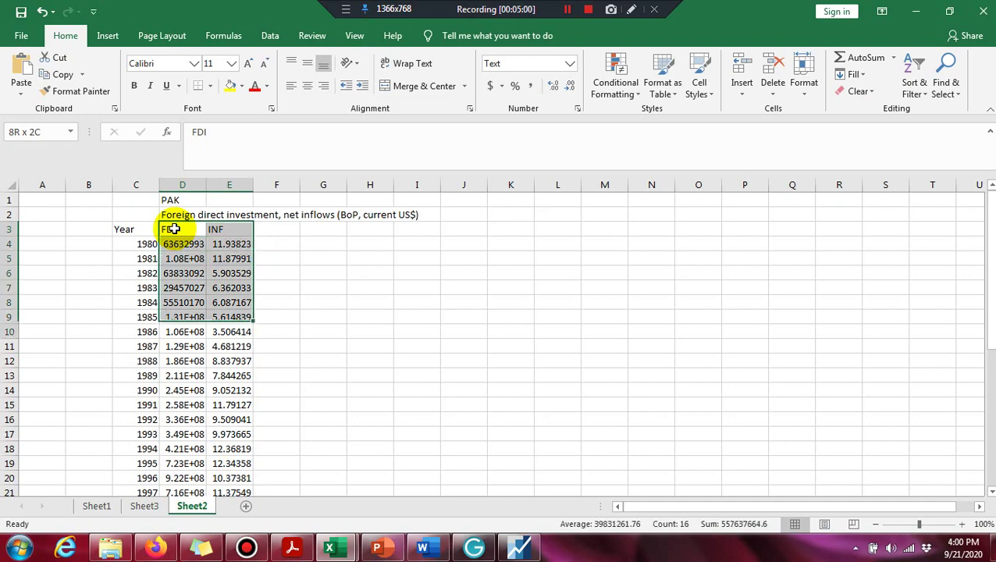
key(shift+Down)
key(shift+Down)
key(shift+Down)
key(shift+Down)
key(shift+Down)
key(shift+Down)
key(shift+Down)
key(shift+Down)
key(shift+Down)
key(shift+Down)
key(shift+Down)
key(shift+Down)
key(shift+Down)
key(shift+Down)
key(shift+Down)
key(shift+Down)
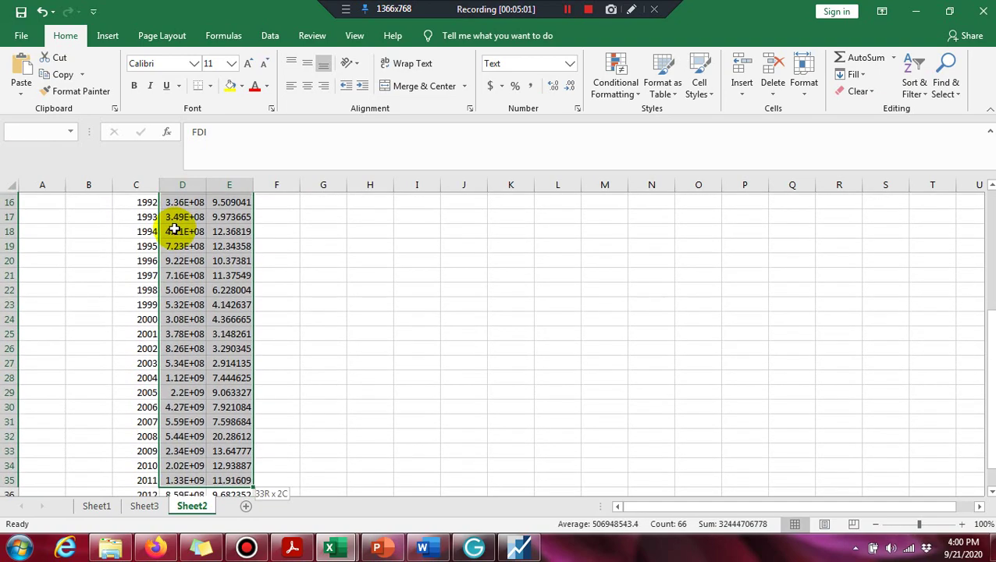
key(shift+Up)
key(ctrl+c)
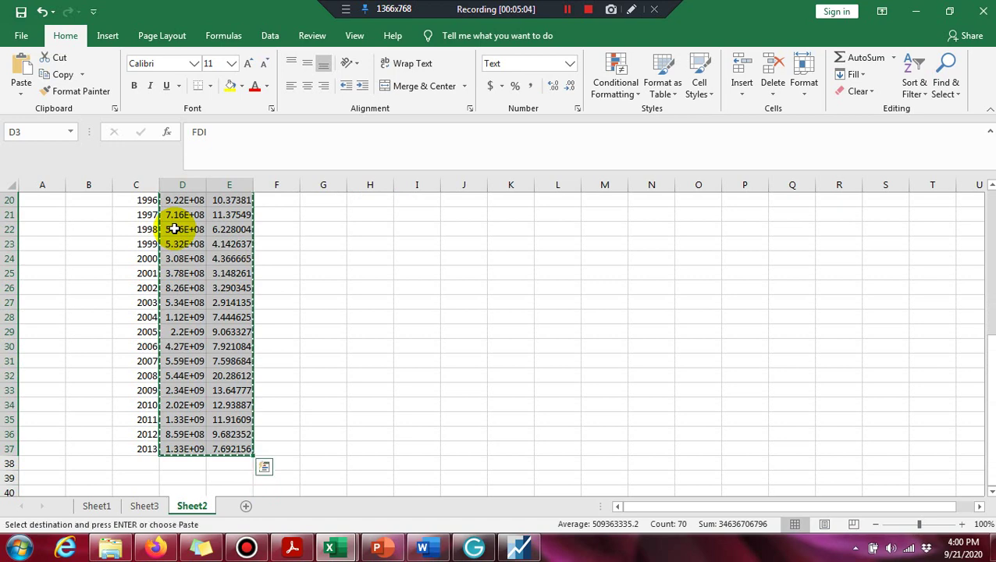
Switch to EViews and run the data command to open an empty group spreadsheet
click(515, 545)
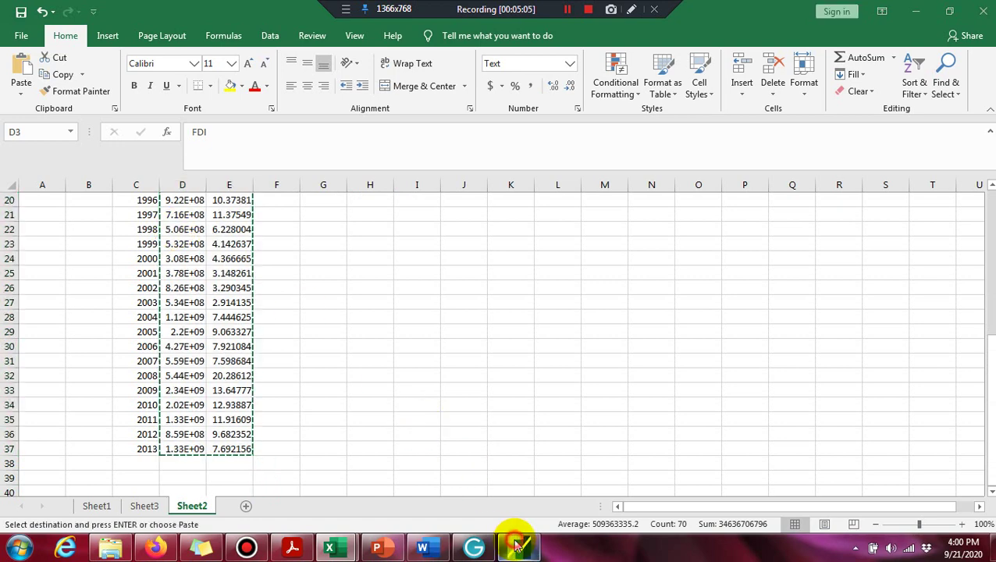
click(328, 139)
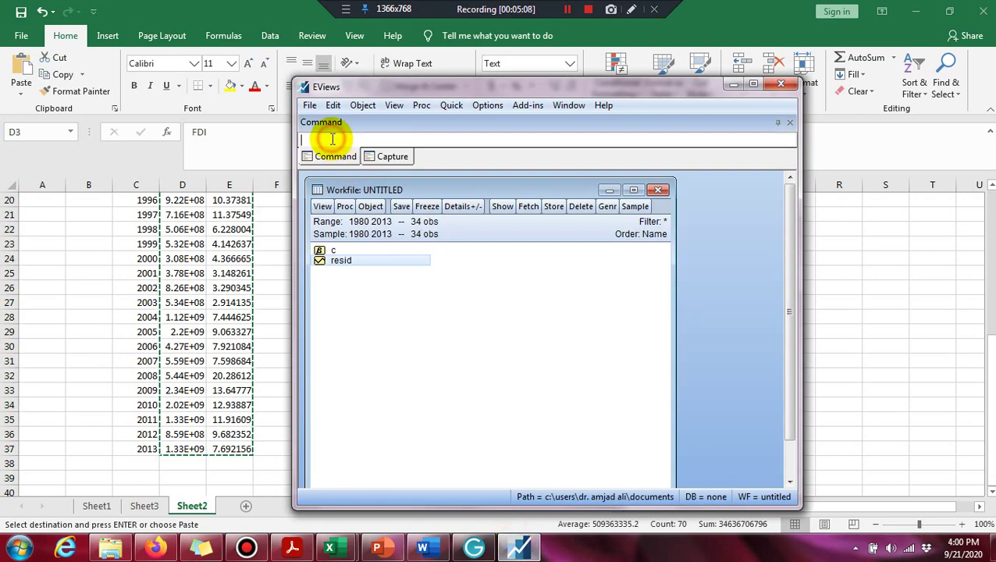
text(data)
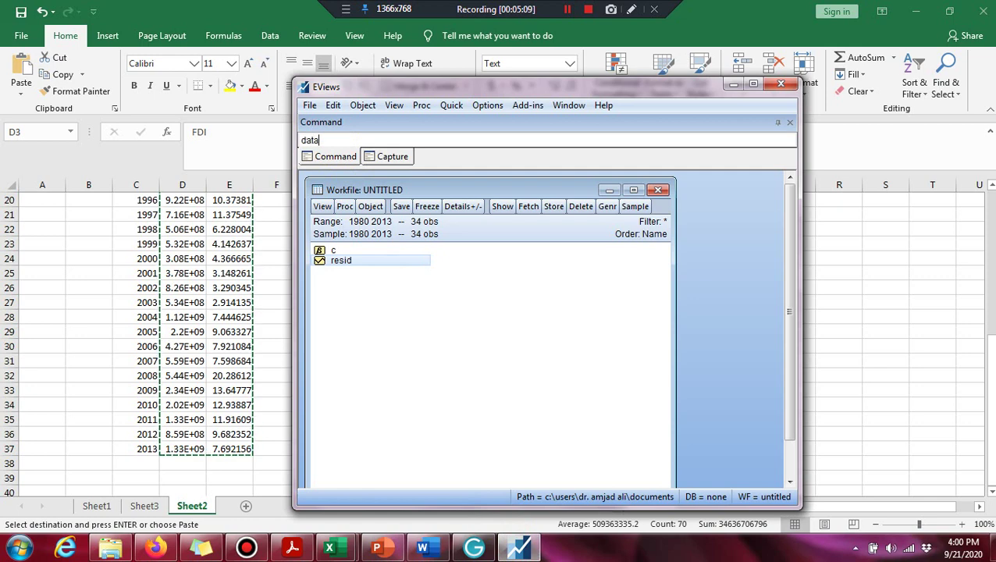
key(Return)
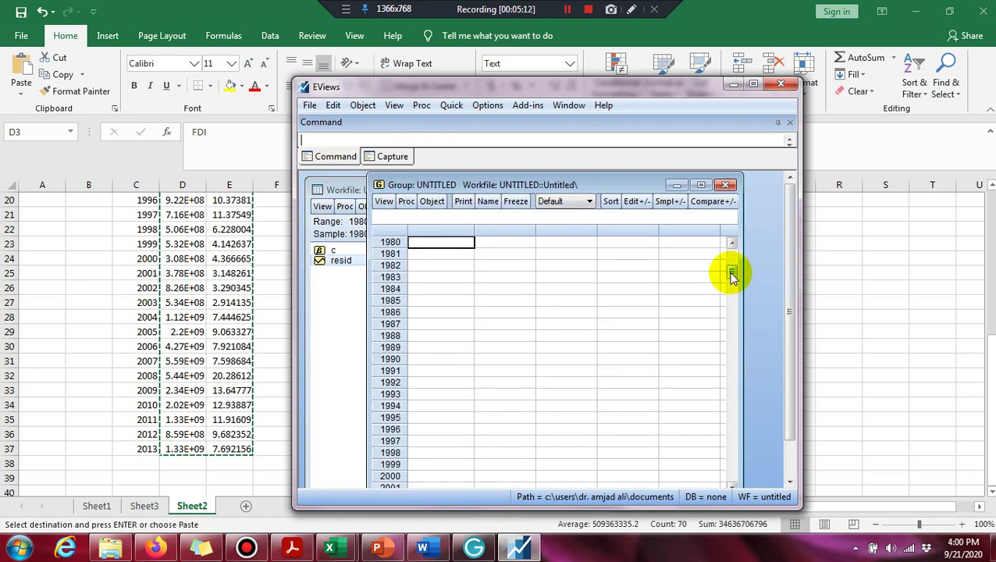
Paste the copied FDI and INF data with headings starting in the row above 1980, and close the group, accepting its deletion
click(729, 252)
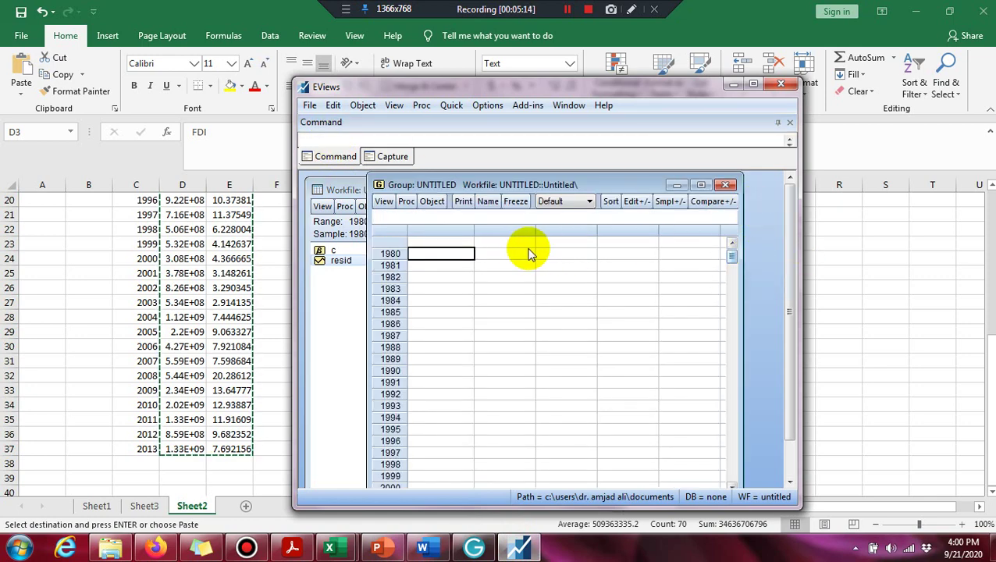
click(458, 244)
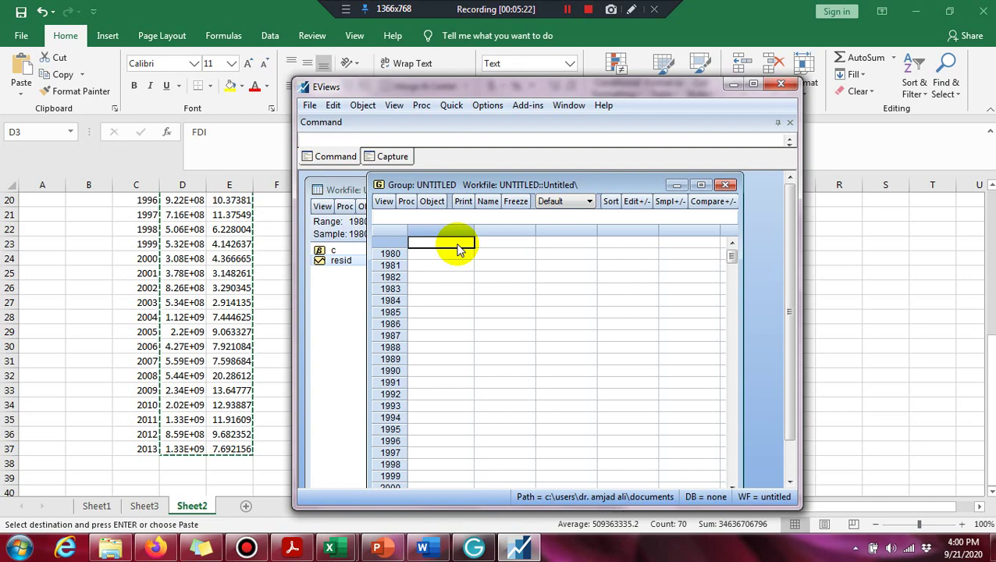
click(732, 245)
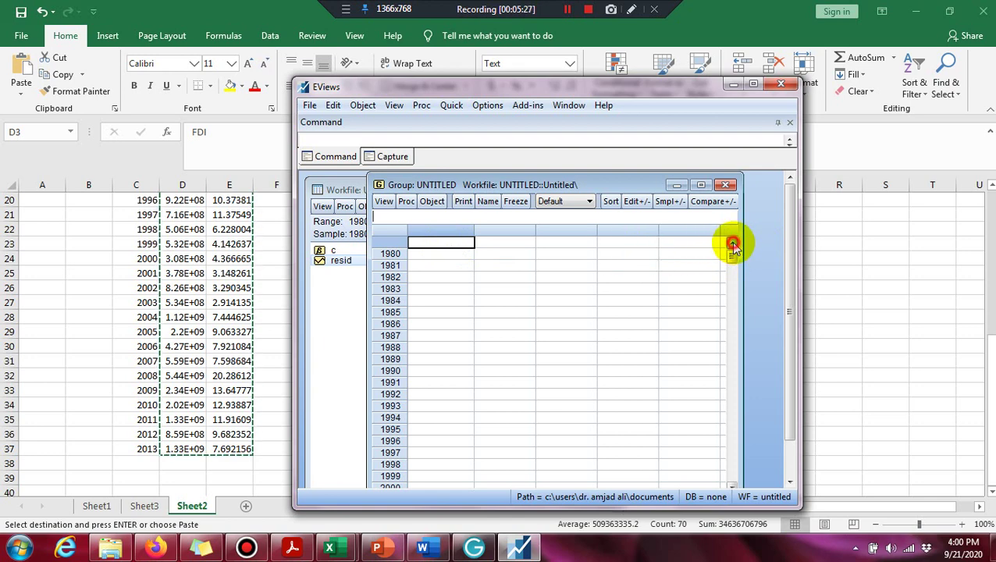
click(453, 244)
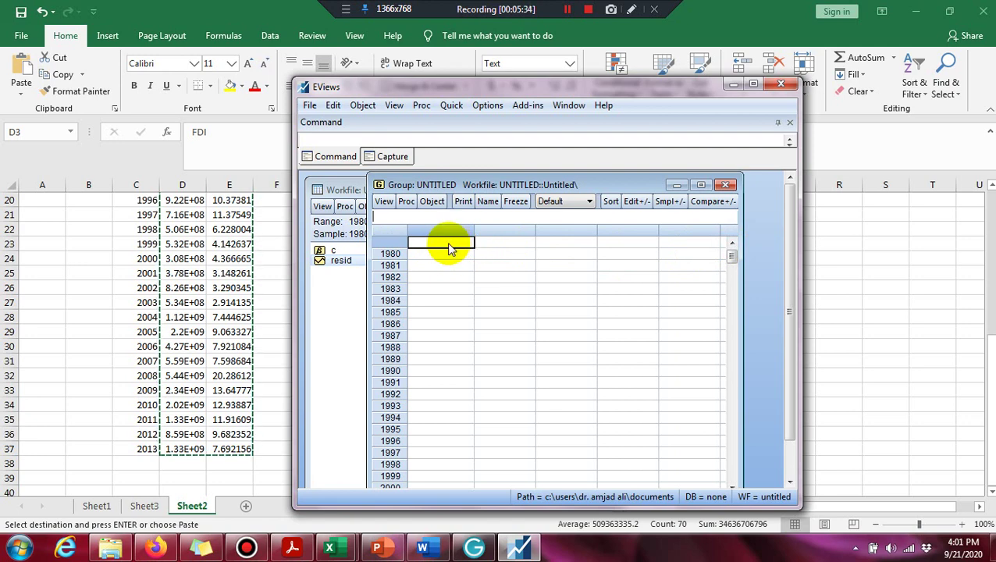
click(450, 247)
key(ctrl+v)
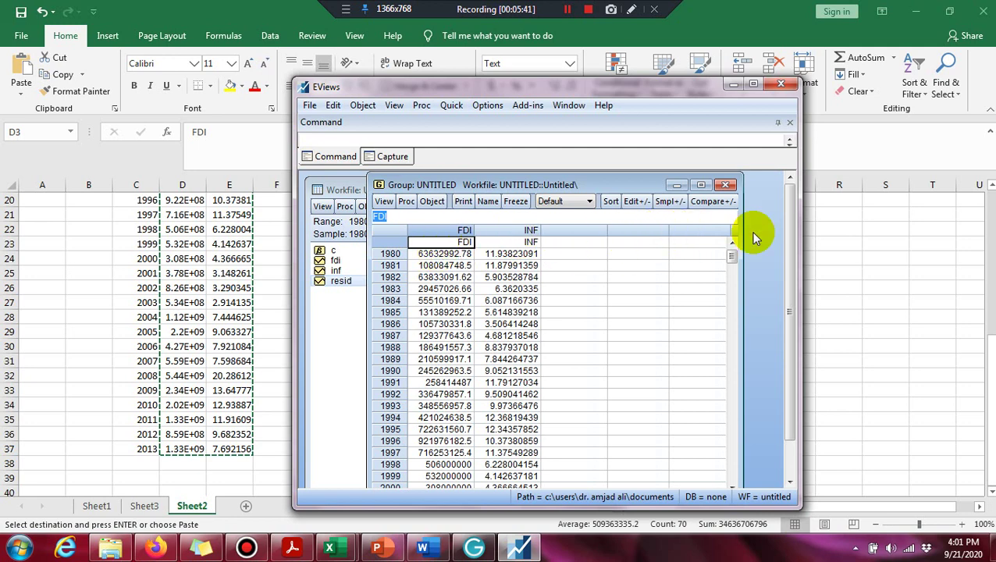
click(727, 186)
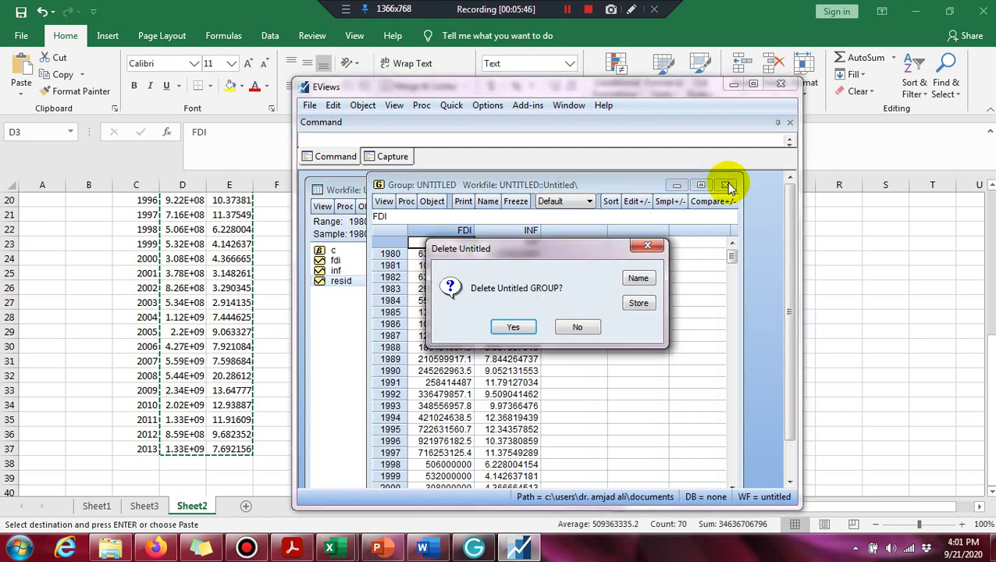
click(512, 327)
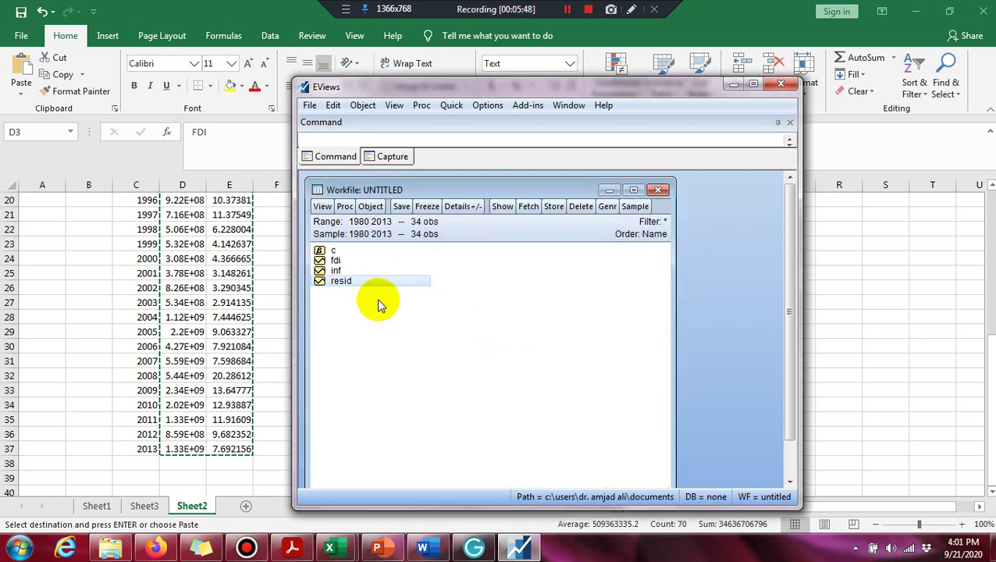
Open the fdi series from the workfile to view its values and close it
click(338, 263)
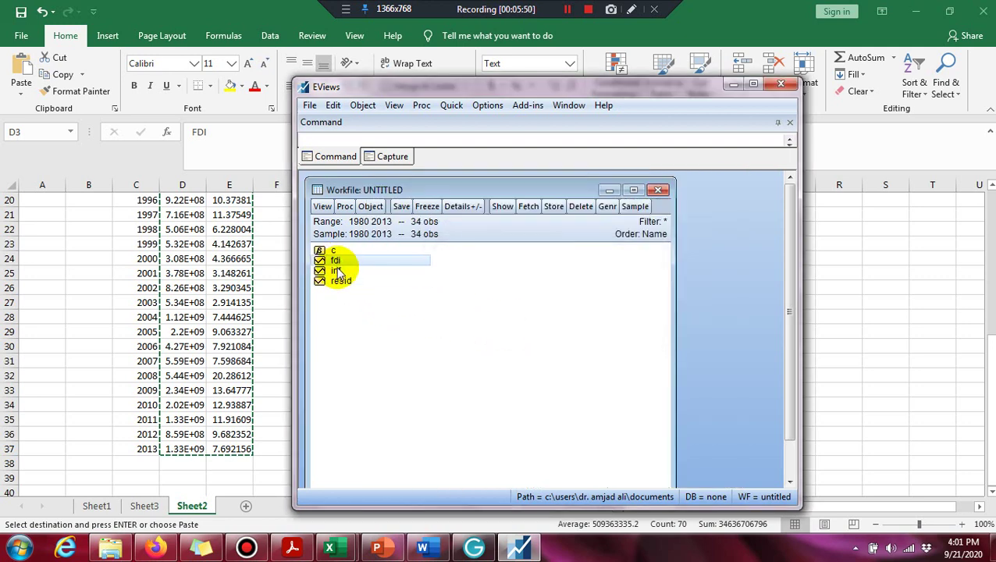
click(337, 272)
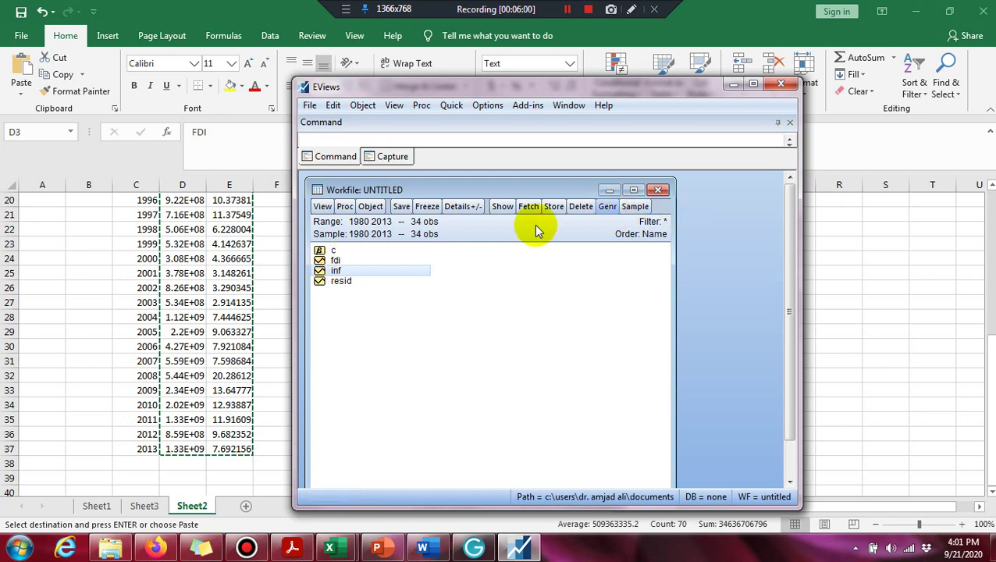
click(337, 273)
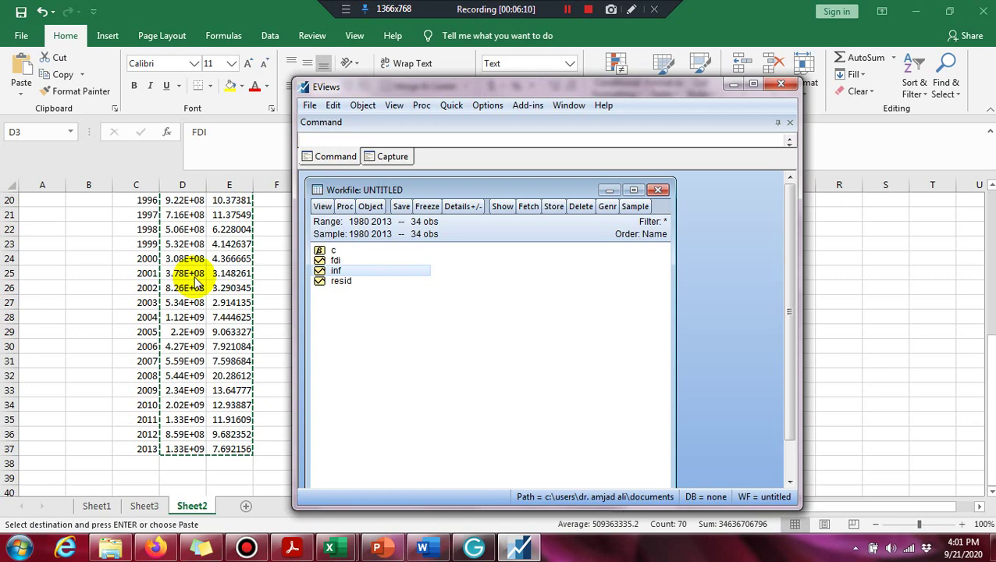
double_click(335, 260)
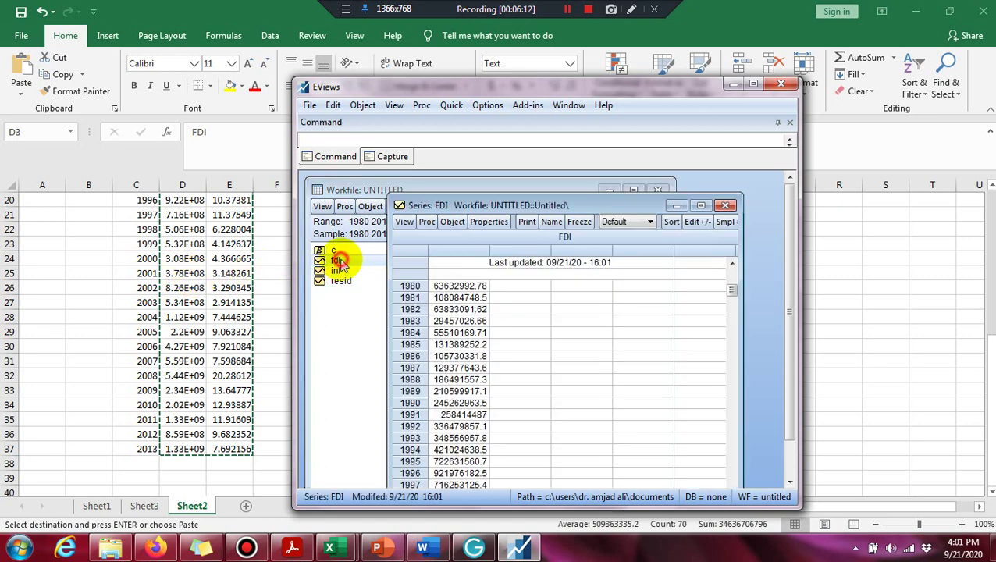
click(724, 206)
Generate the log series of FDI over the 1980–2013 sample with the equation lnfdi=log(fdi)
click(605, 208)
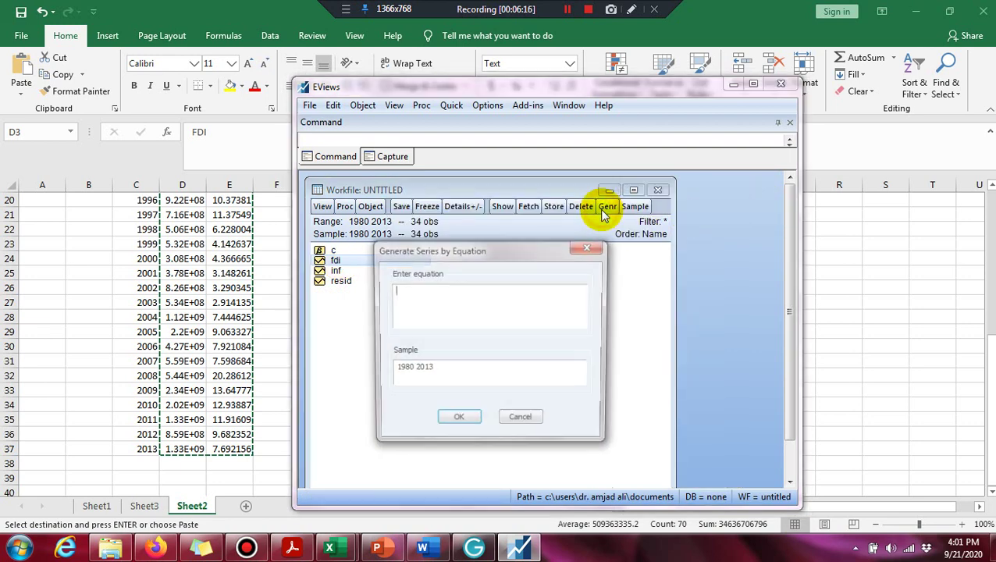
text(ln)
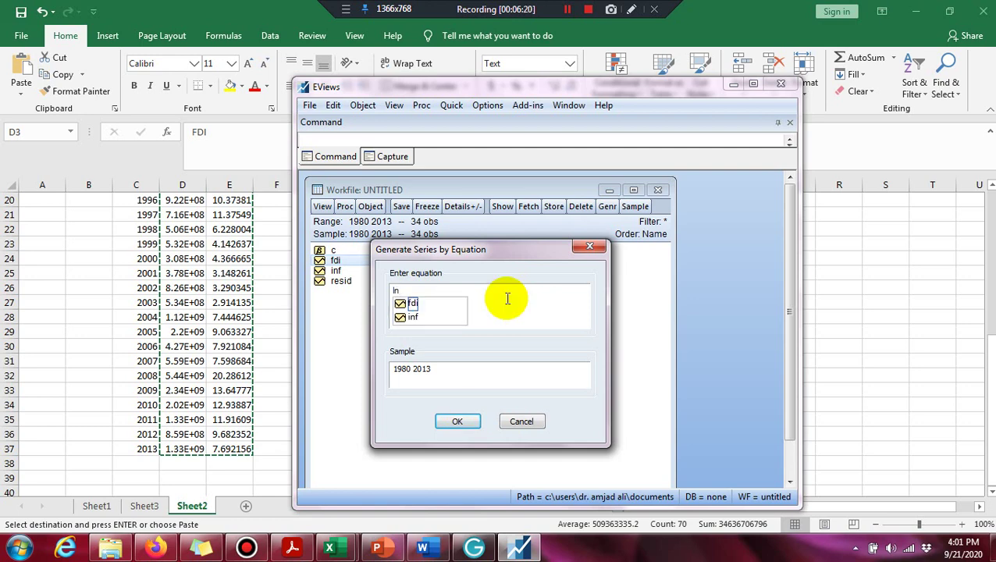
text(fd)
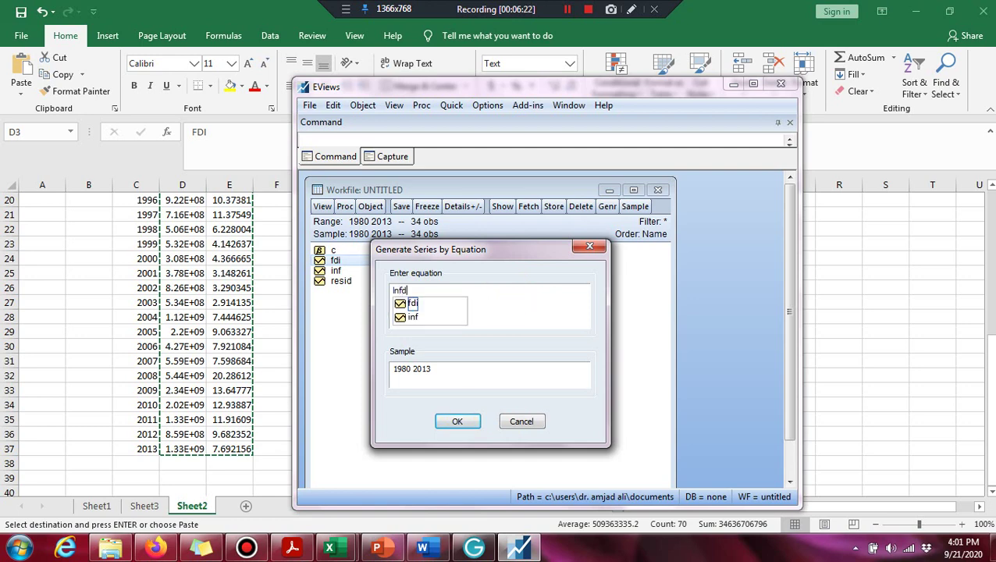
text(i=log)
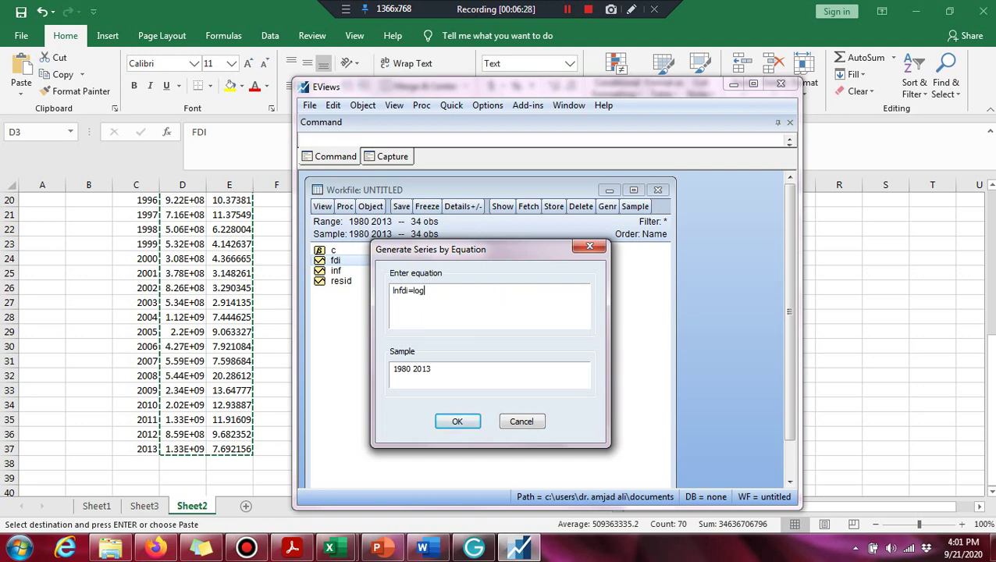
text(()
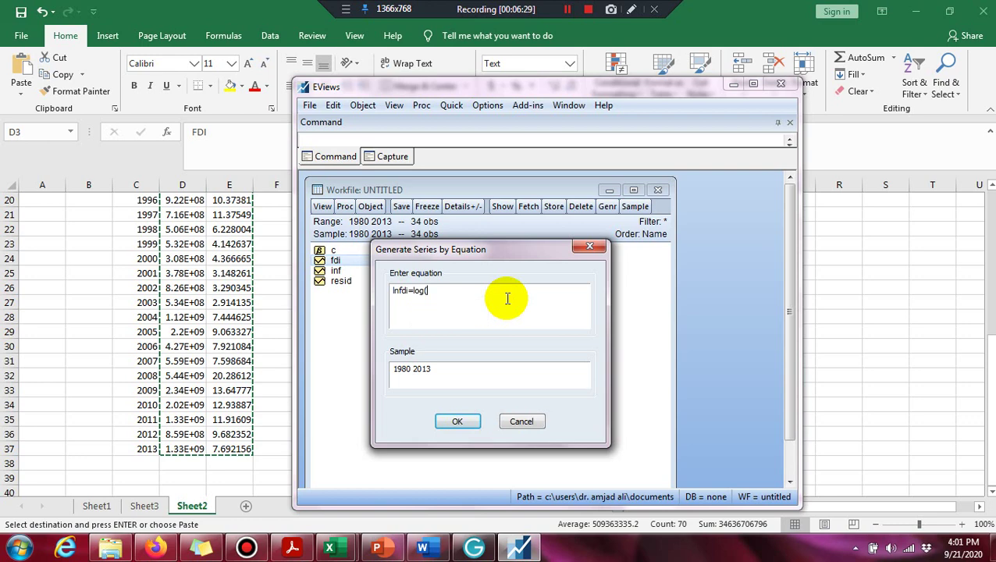
text(fdi)
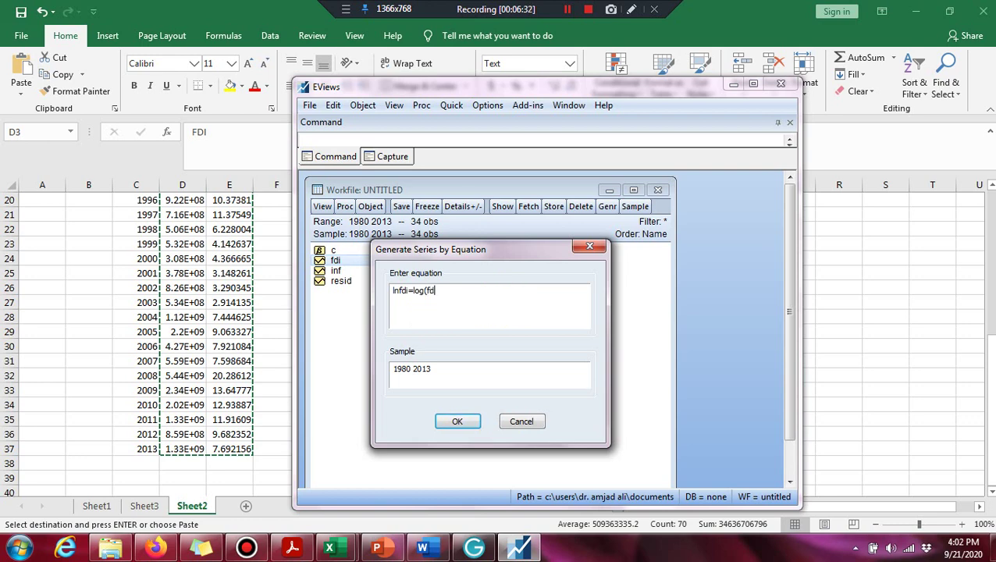
text())
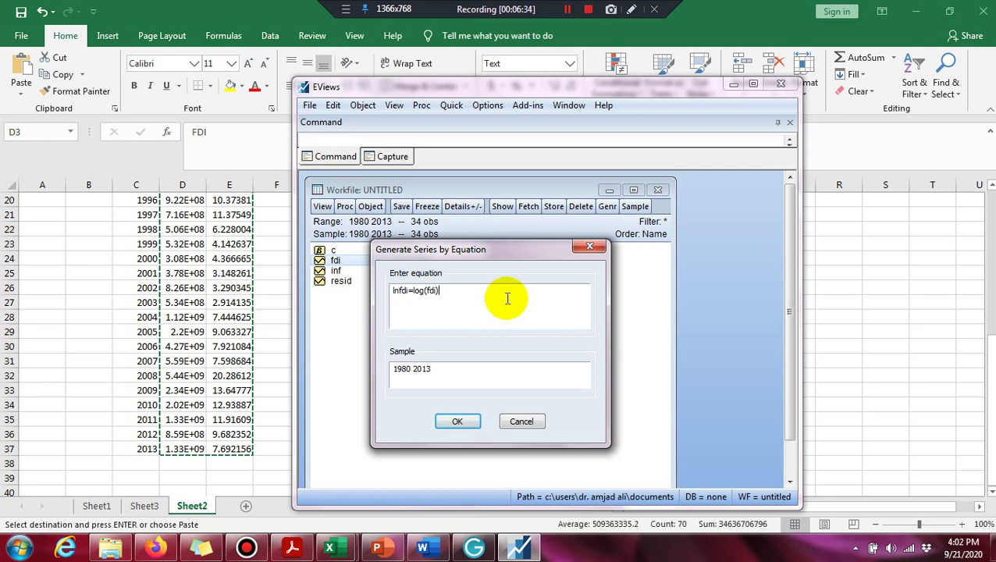
click(457, 420)
click(340, 282)
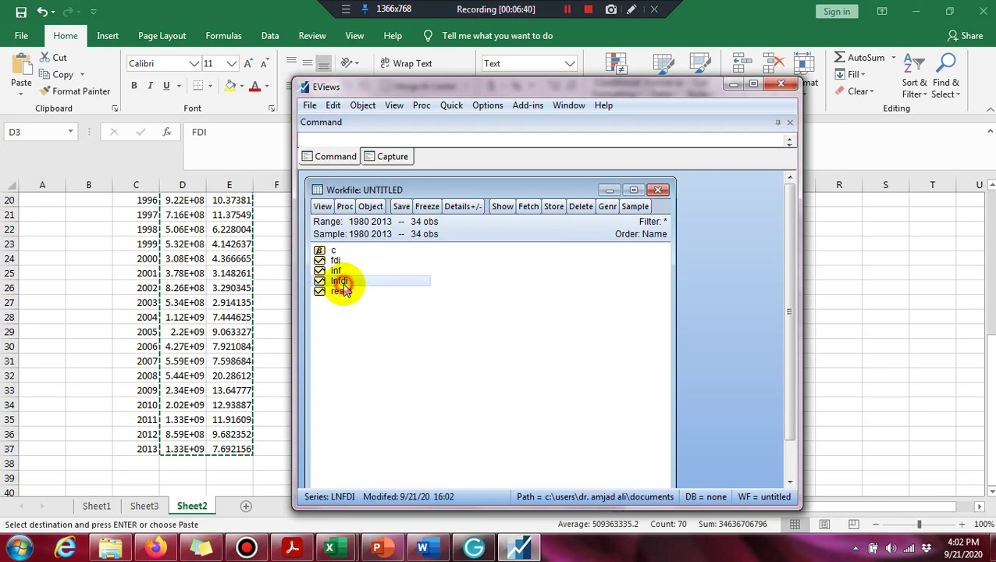
Generate the log series of INF over the 1980–2013 sample with the equation lninf=log(inf)
click(607, 207)
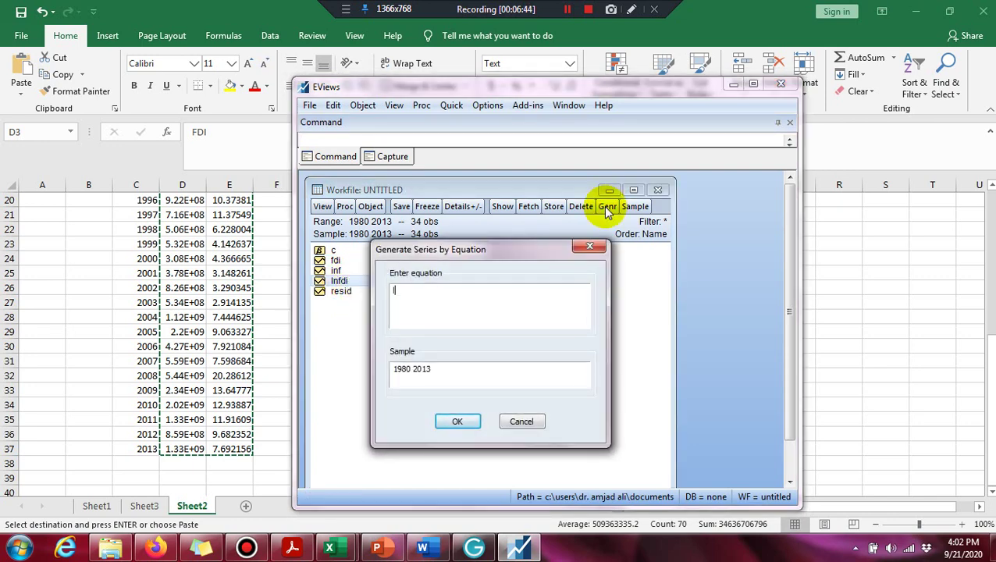
text(lnin)
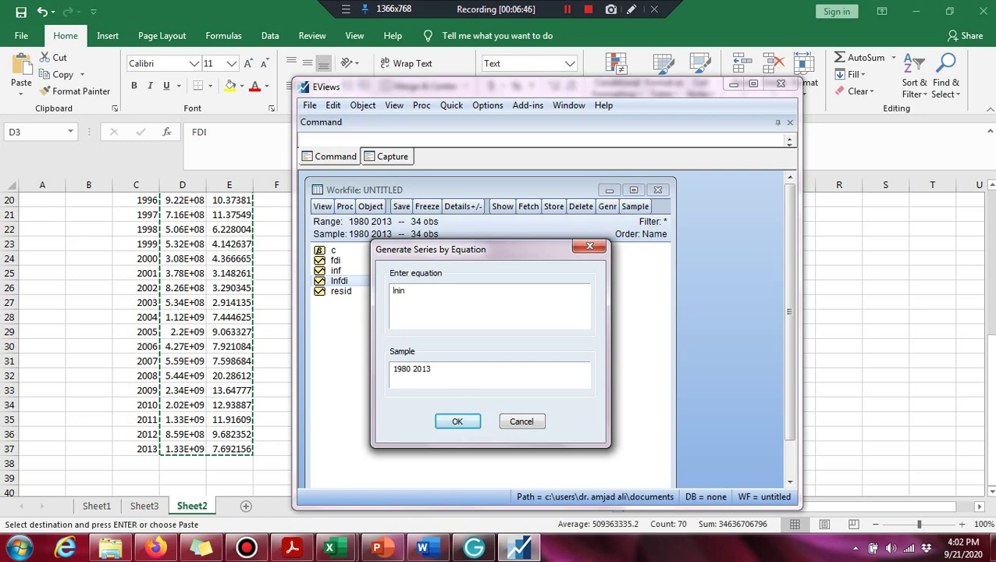
text(f)
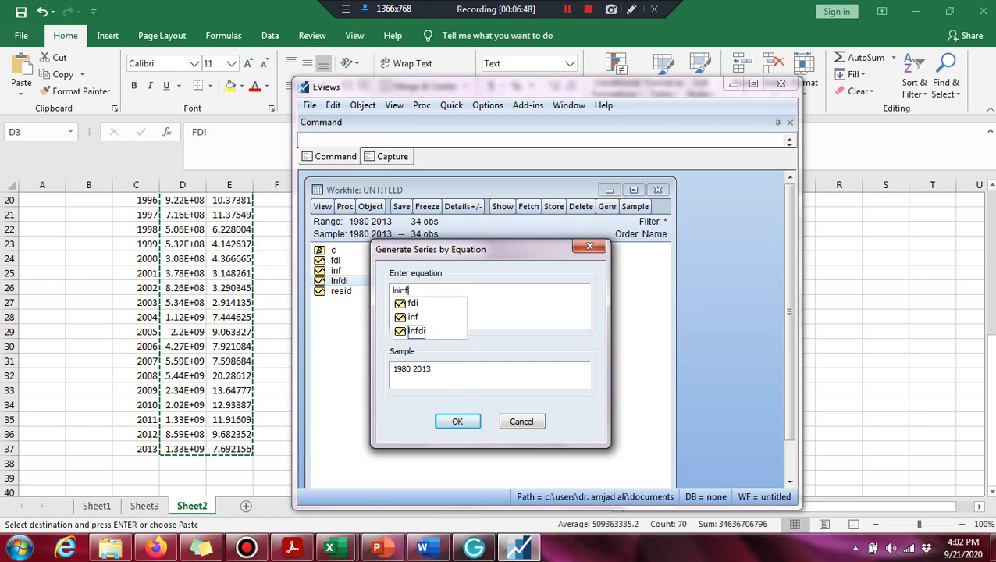
text(=l)
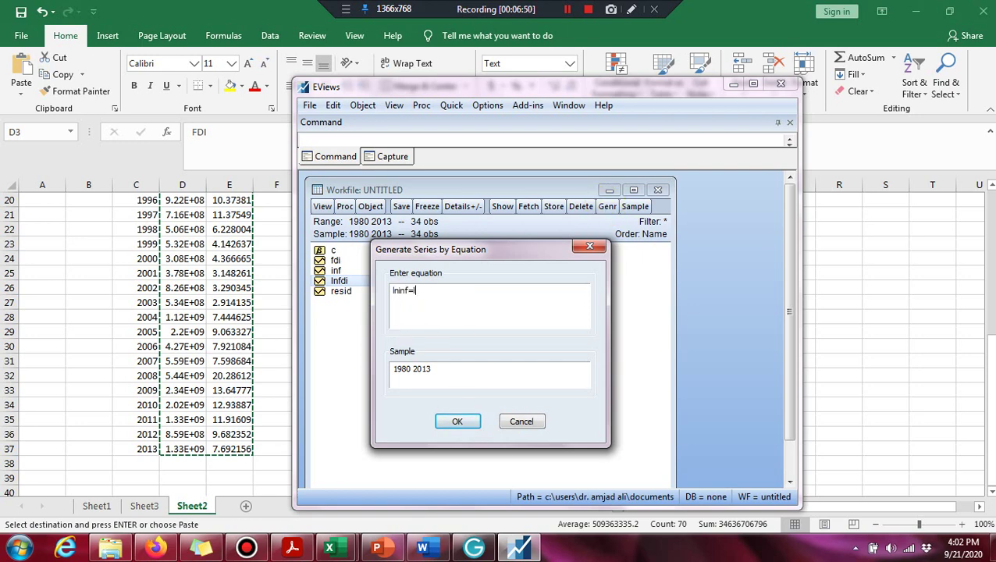
text(og(inf)
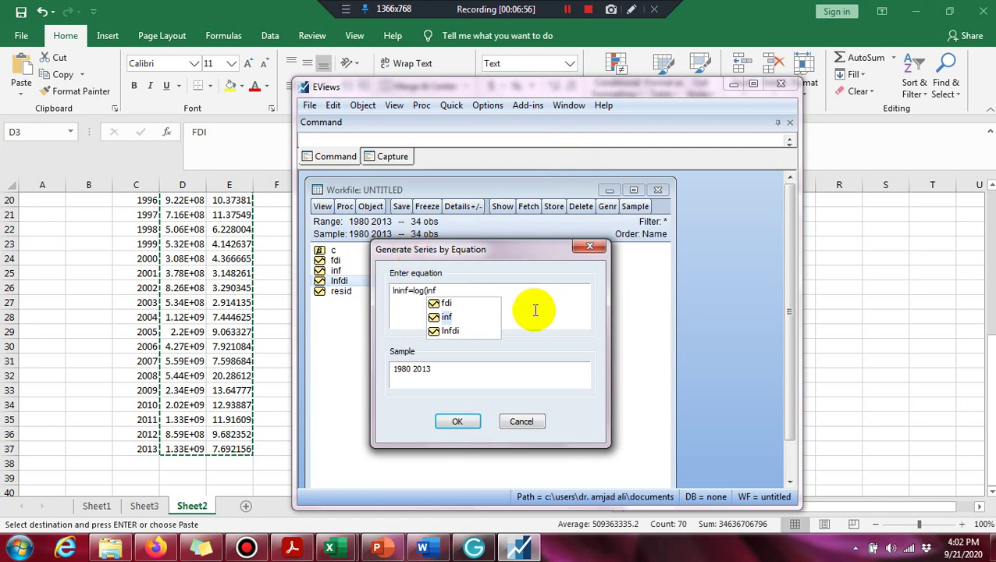
text())
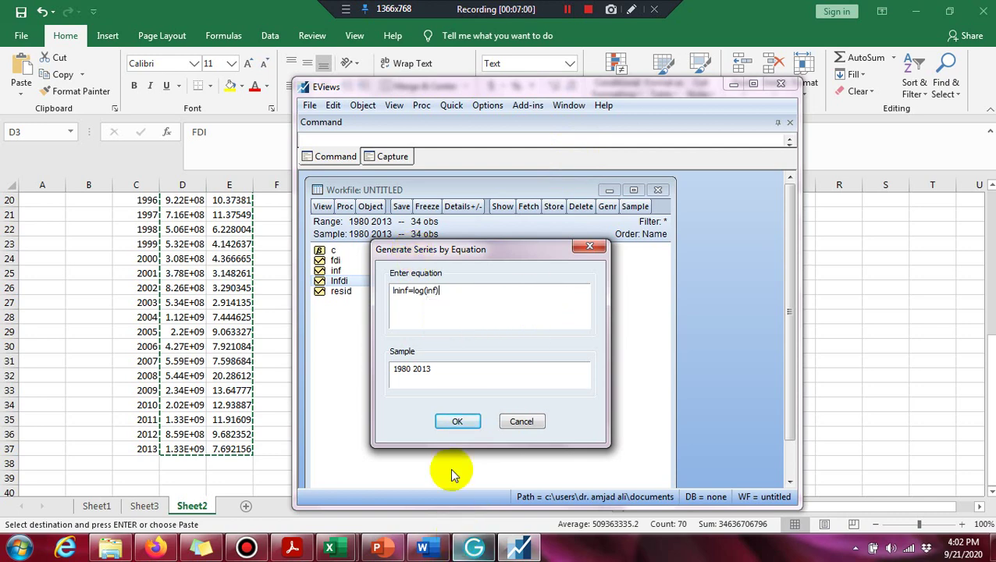
click(461, 422)
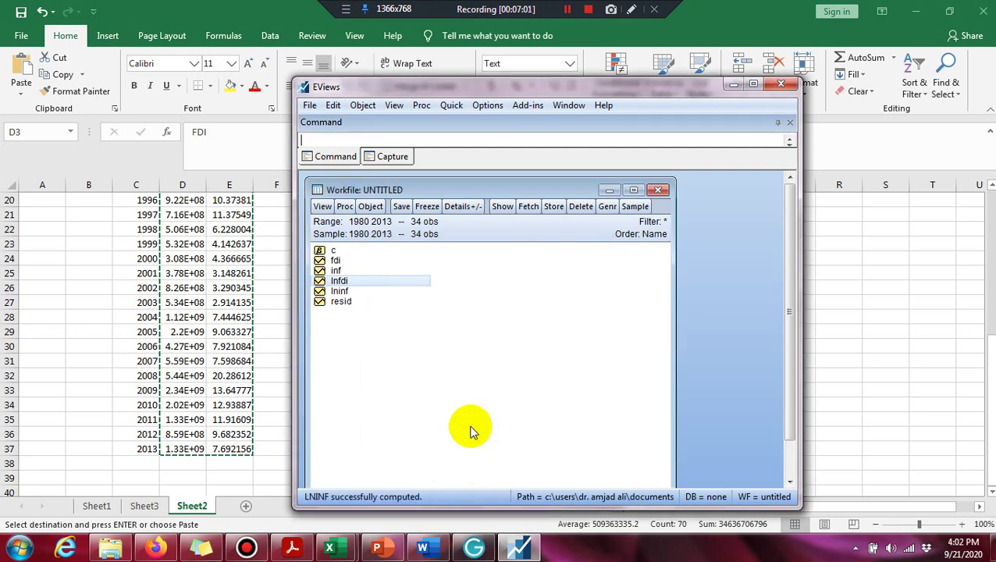
click(411, 404)
click(349, 283)
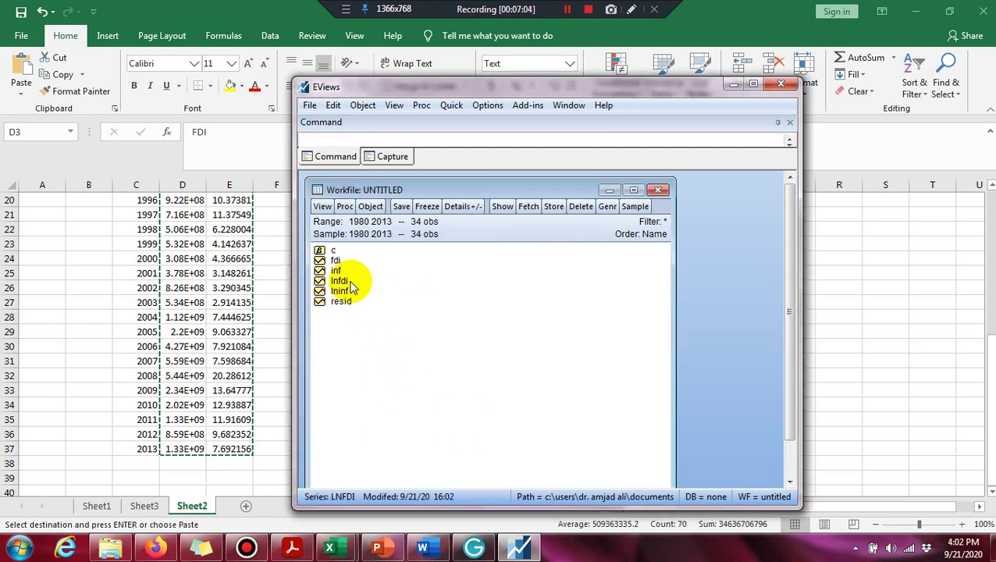
click(347, 291)
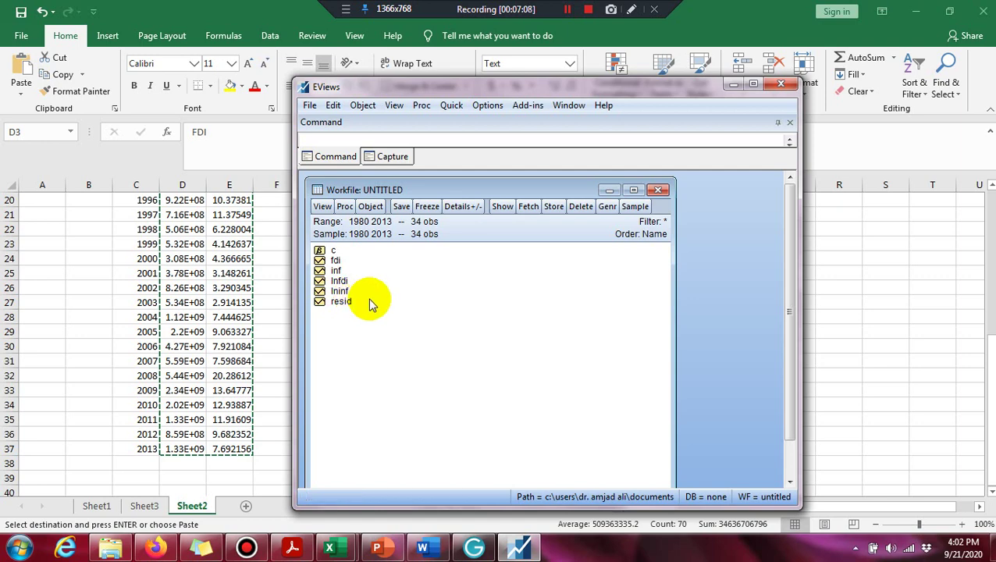
Maximize the EViews window with the workfile moved away from its edge, and open the lnfdi series
click(753, 86)
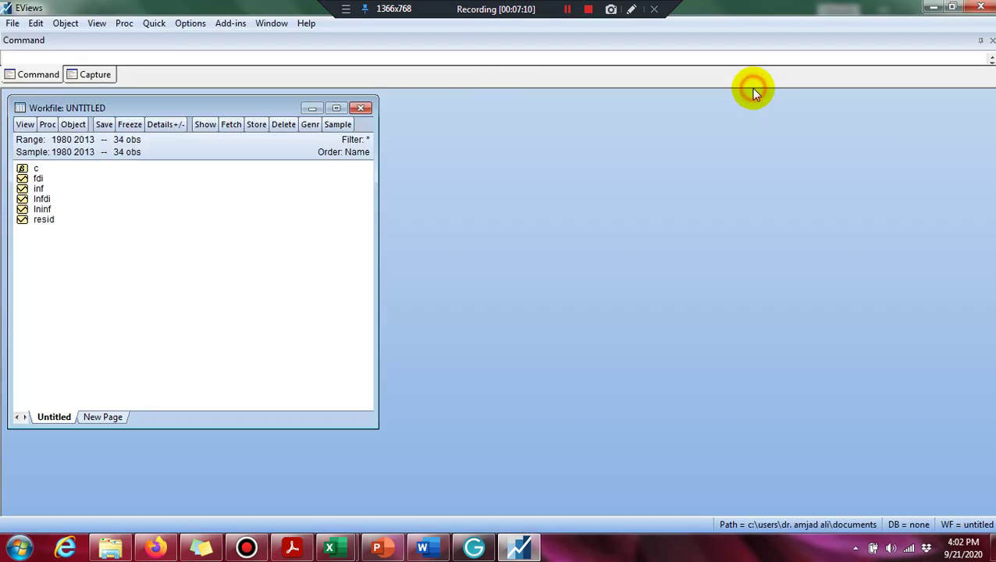
drag(238, 103, 325, 110)
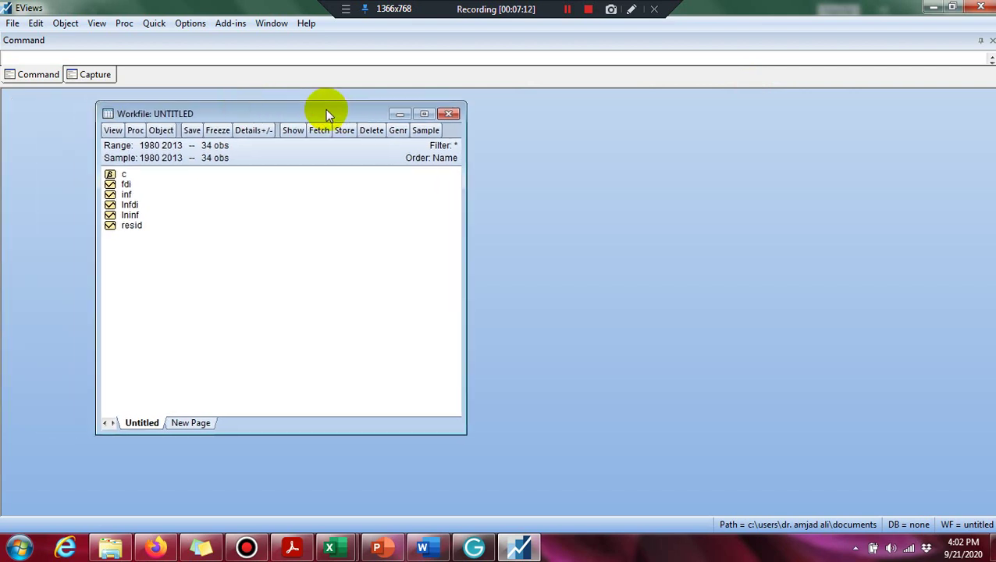
double_click(134, 205)
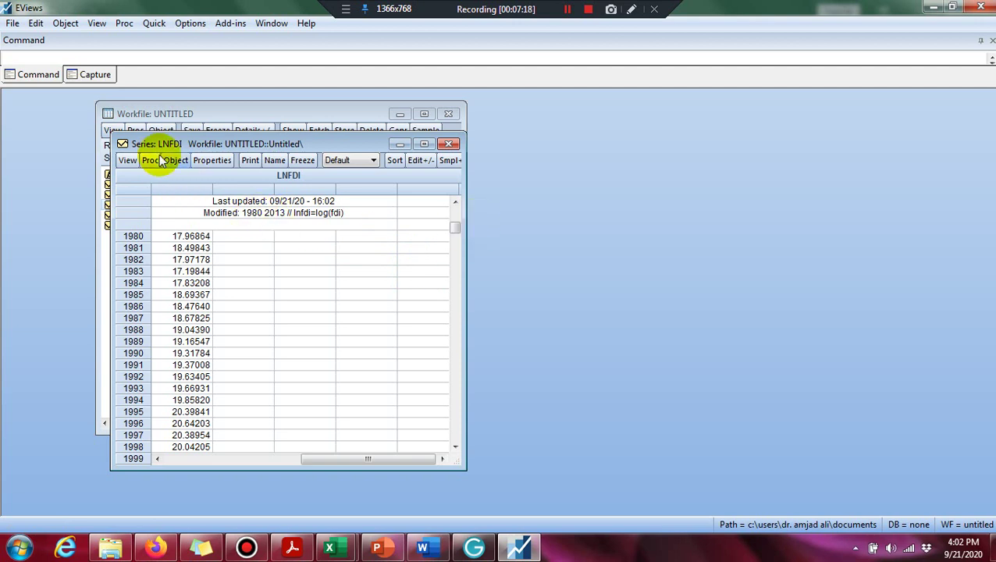
Run an Augmented Dickey-Fuller unit root test on lnfdi at level with intercept, using the Schwarz Info Criterion and a maximum of 8 lags
click(128, 162)
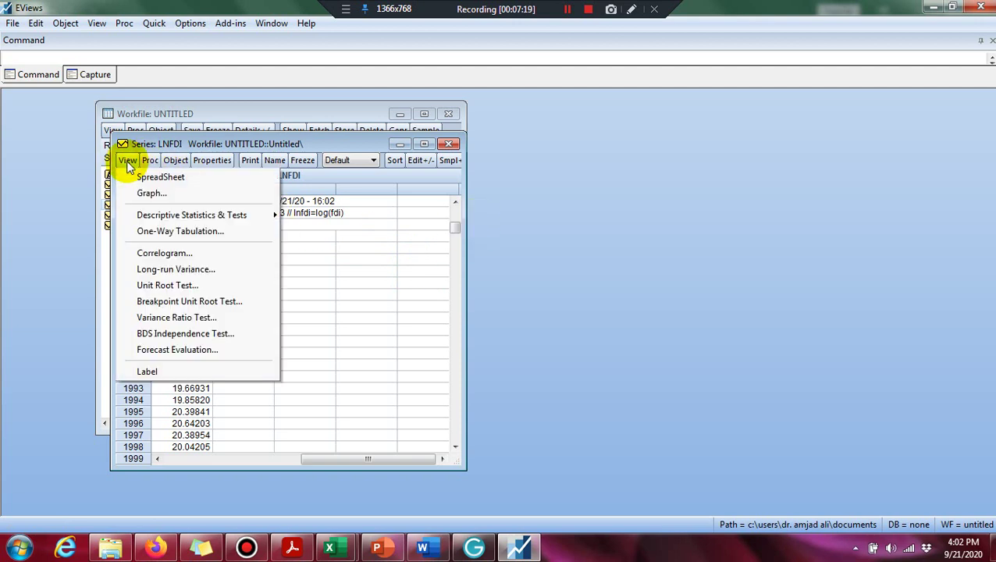
click(191, 286)
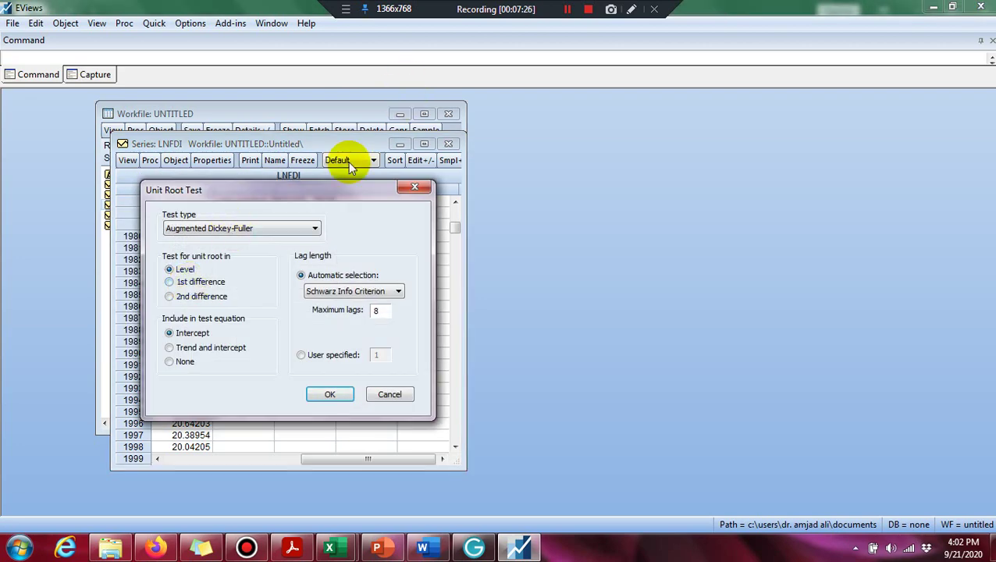
click(315, 230)
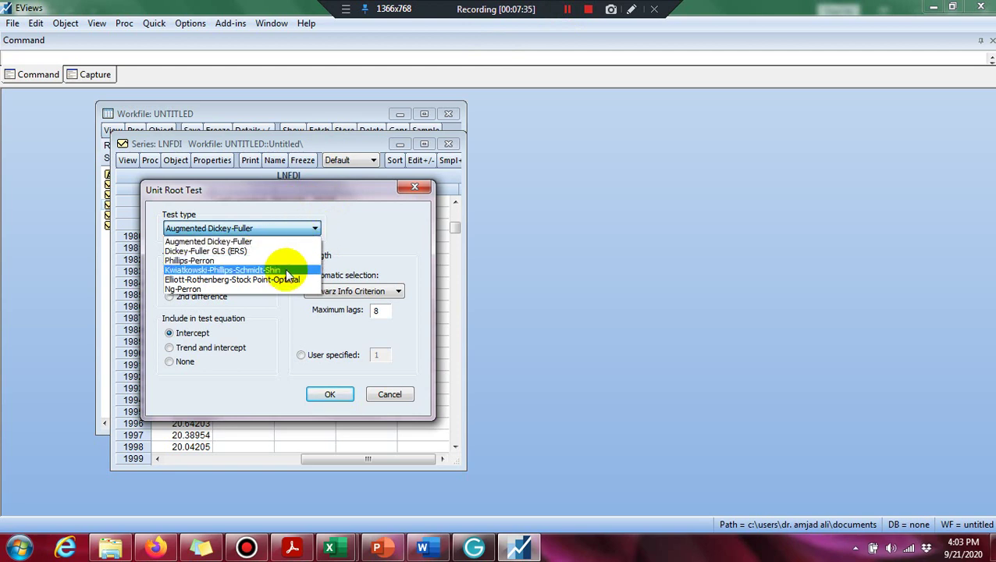
click(391, 242)
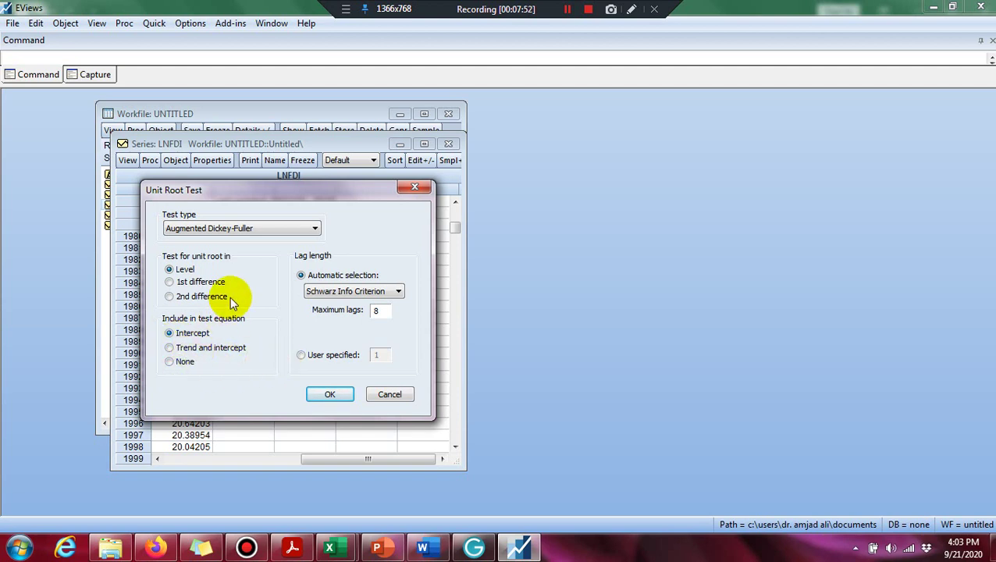
click(399, 292)
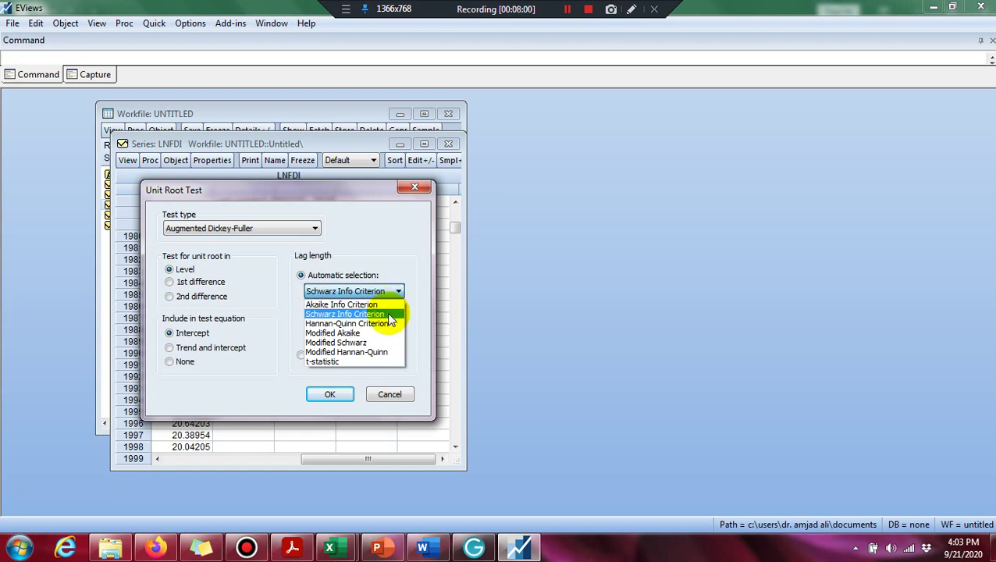
click(412, 238)
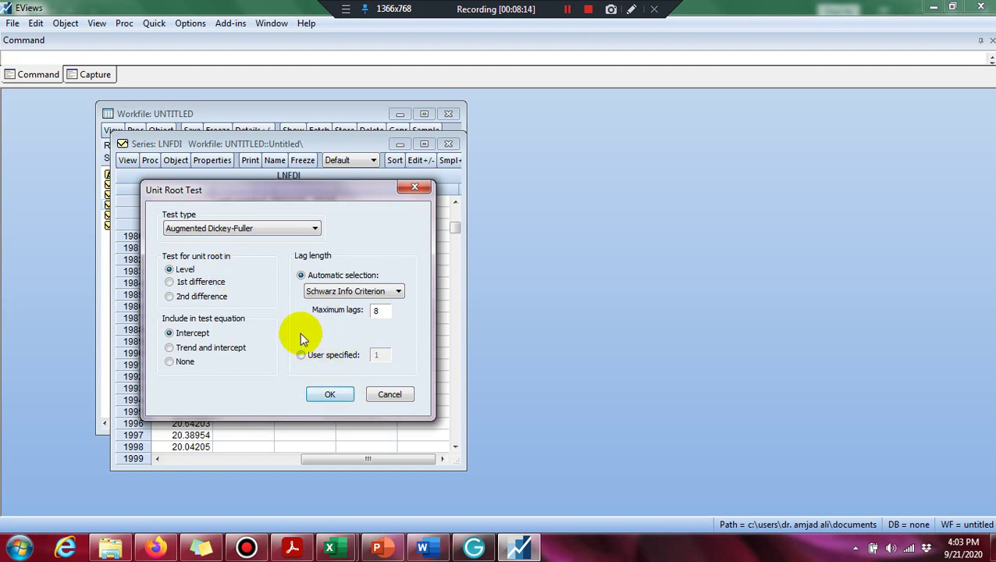
click(341, 394)
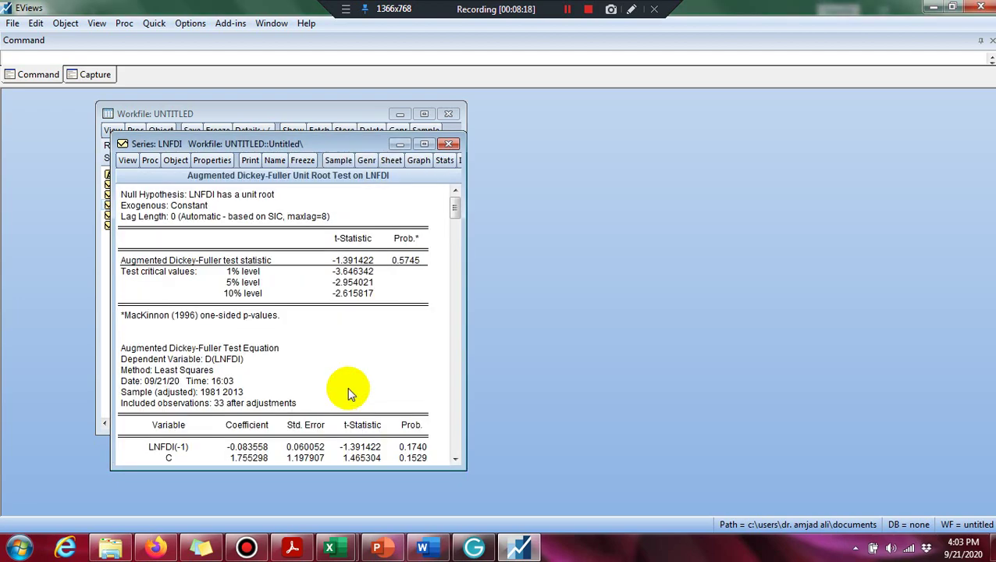
Copy the lnfdi level test output from the null hypothesis through the test statistic row, numbers as displayed, and paste it into the blank Word document
drag(435, 262, 134, 204)
key(ctrl+c)
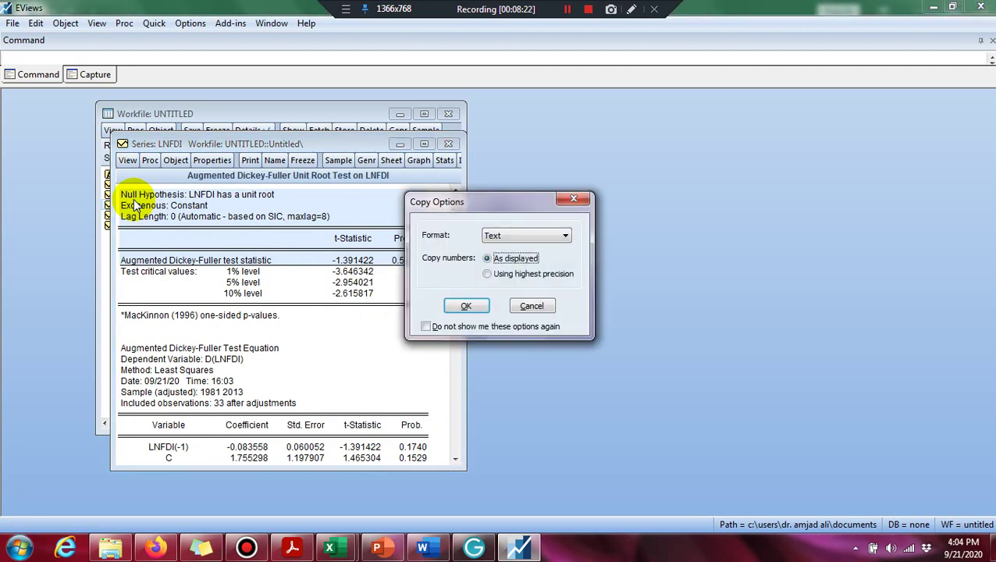
click(486, 305)
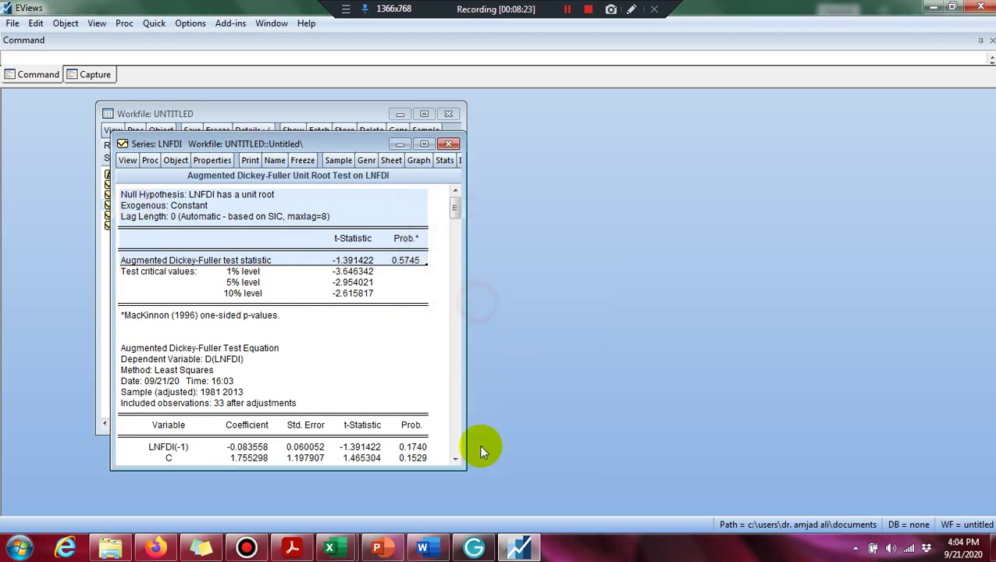
click(424, 550)
click(383, 344)
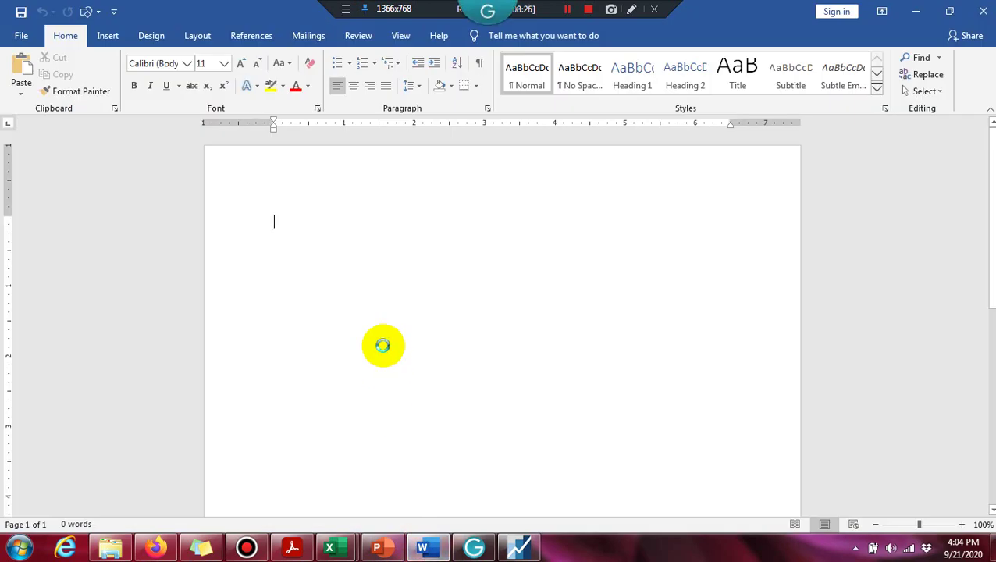
key(ctrl+v)
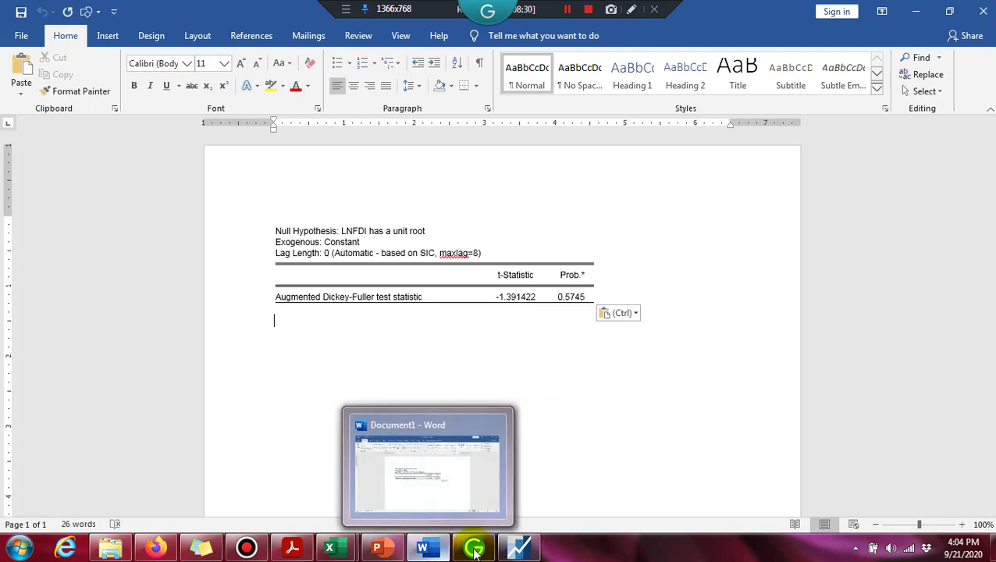
Return to EViews, check the test's probability value, and run the Augmented Dickey-Fuller test on lnfdi in 1st difference with intercept
click(519, 552)
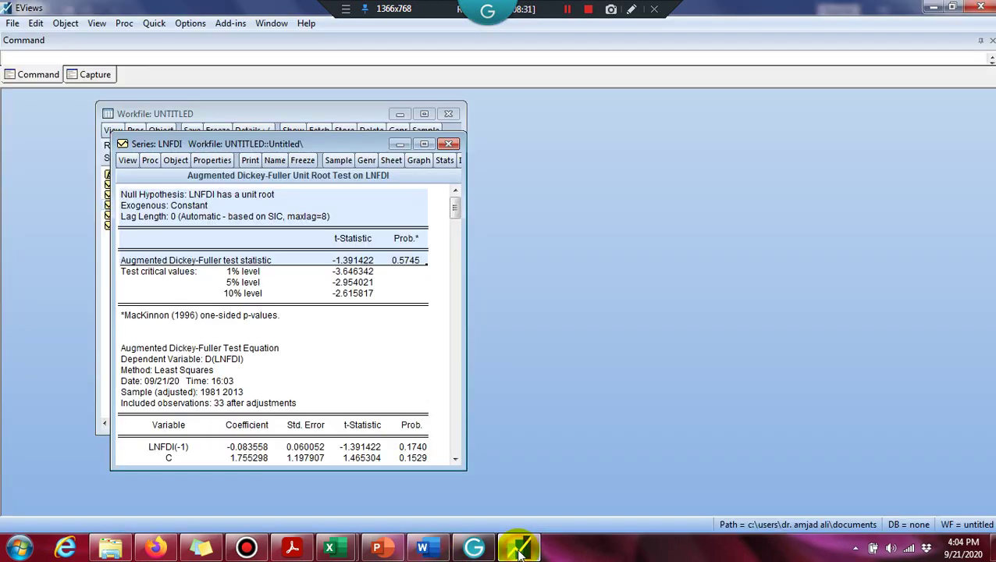
click(422, 277)
click(413, 264)
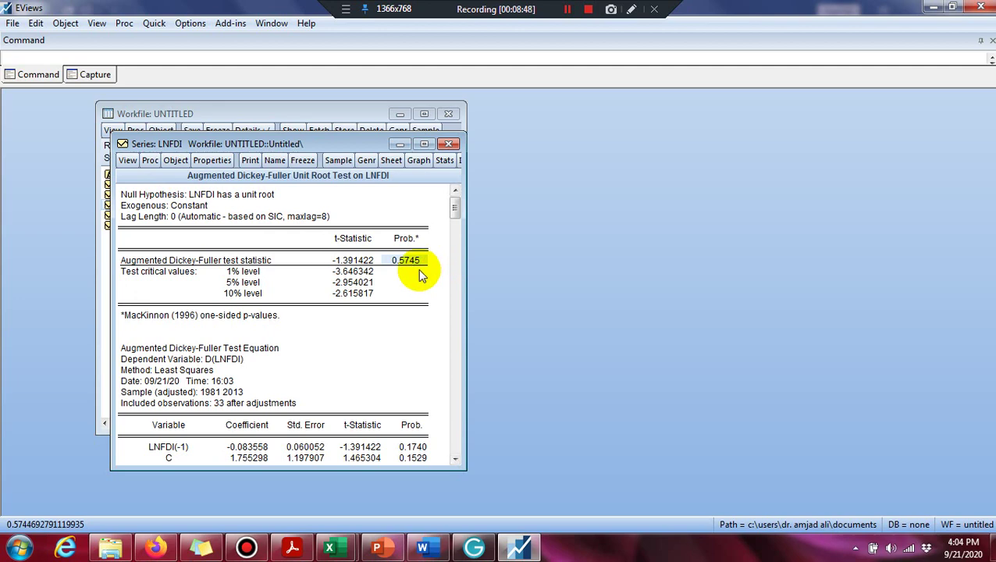
click(128, 160)
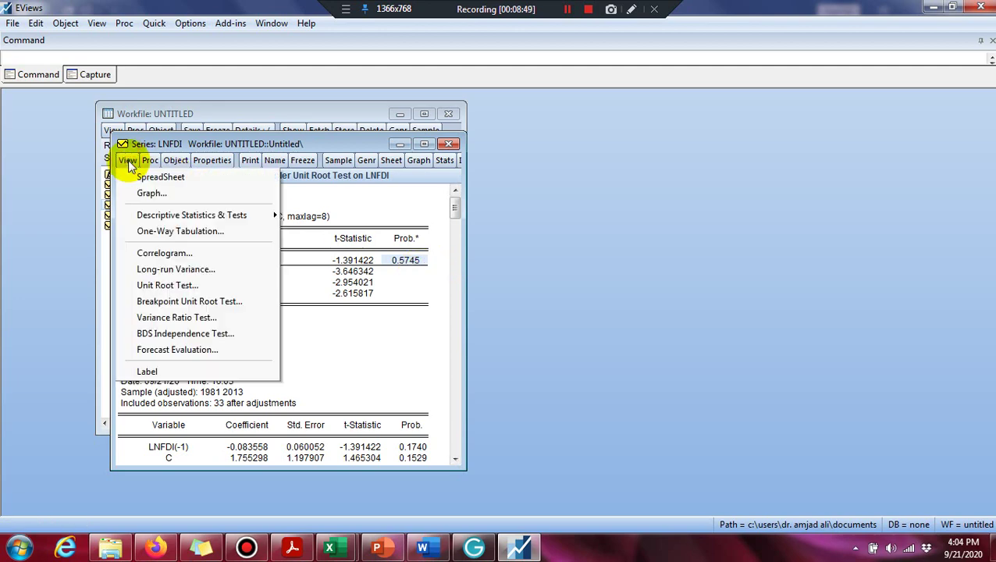
click(188, 287)
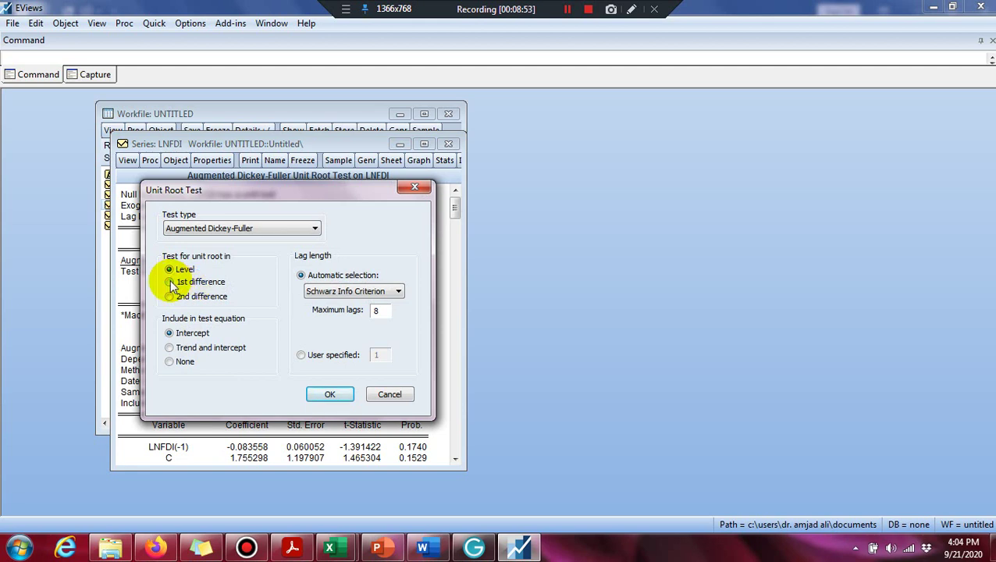
click(171, 284)
click(330, 395)
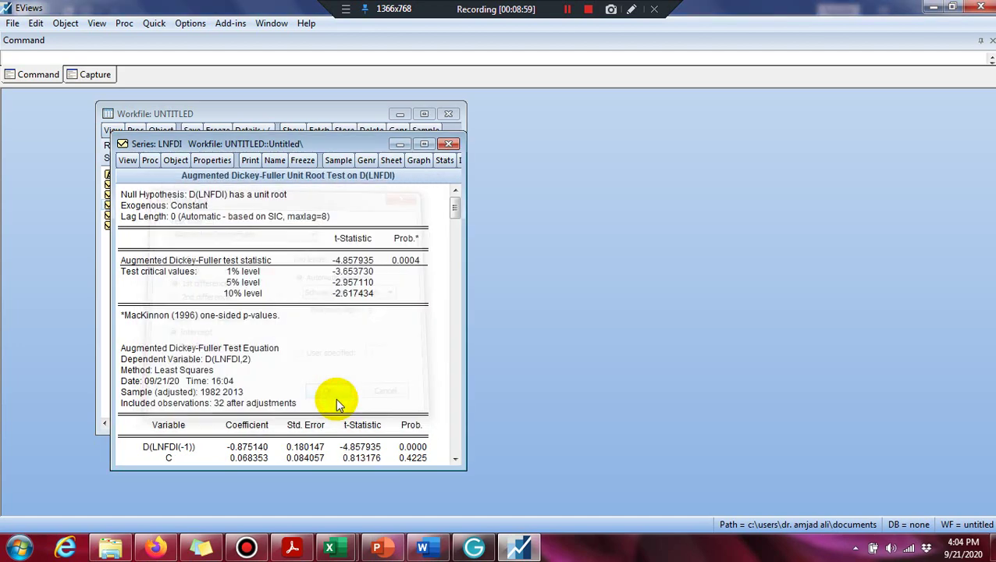
Copy the first-difference lnfdi output down to the test statistic row, numbers as displayed, and paste it below the level result in Word
click(438, 266)
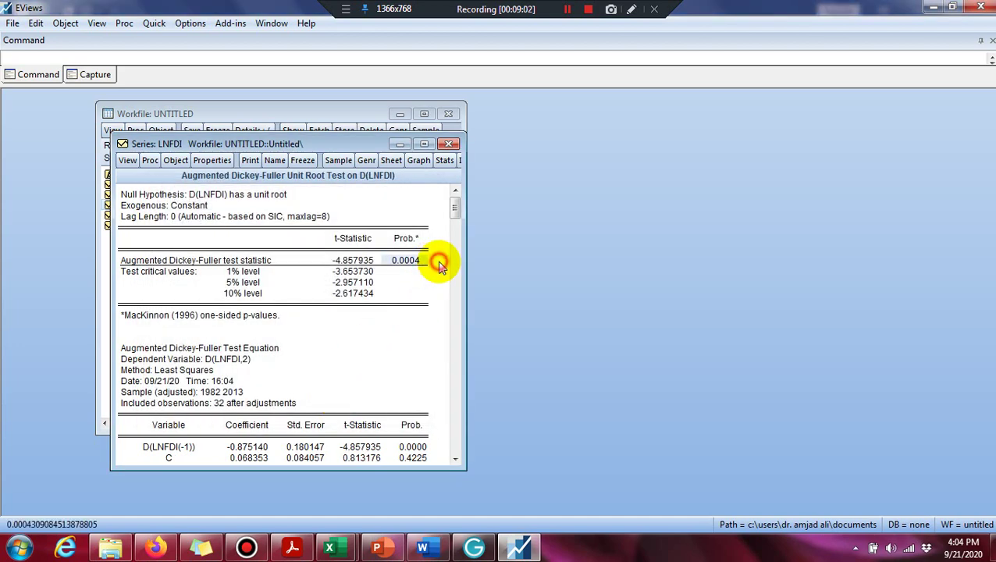
drag(431, 266, 147, 201)
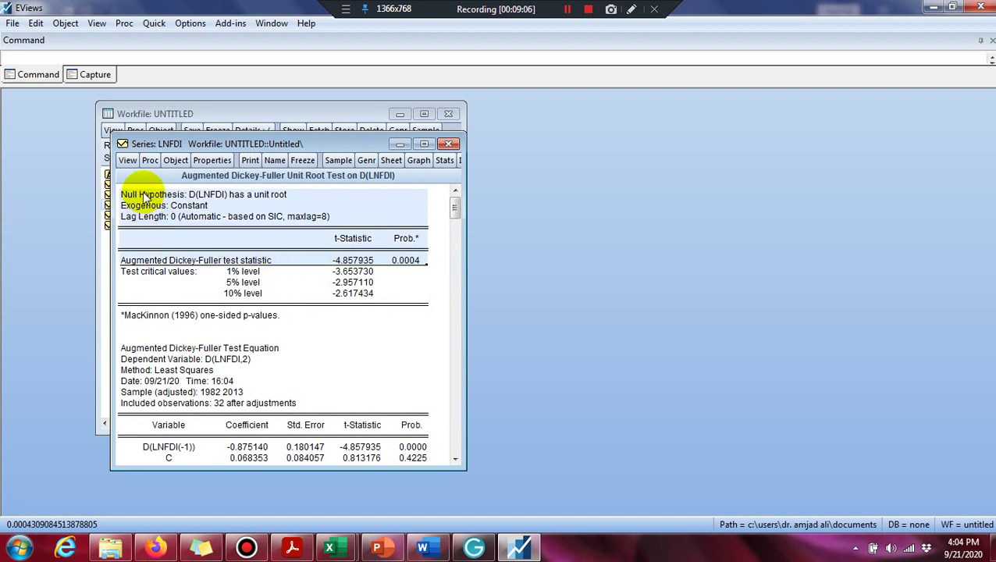
key(ctrl+c)
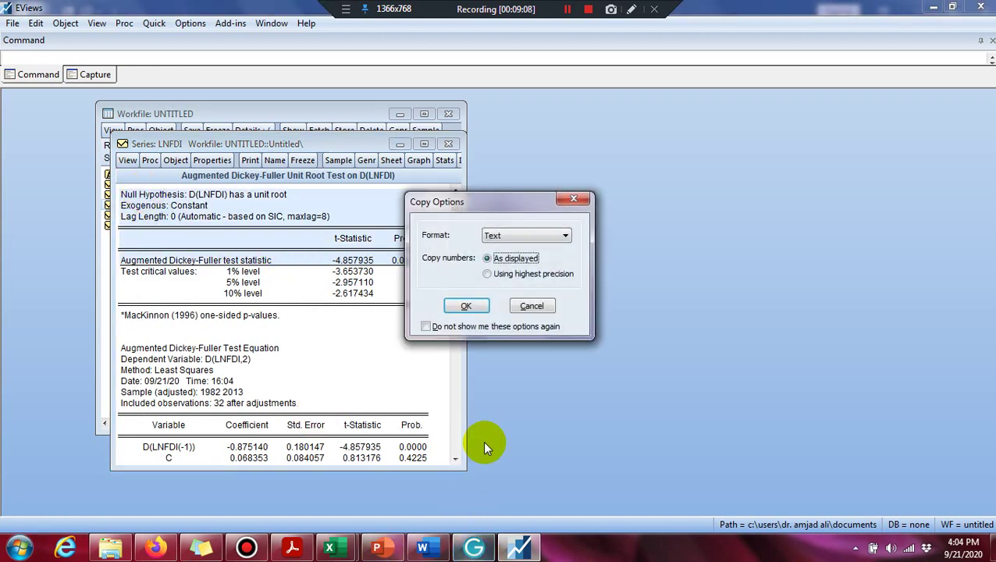
click(467, 307)
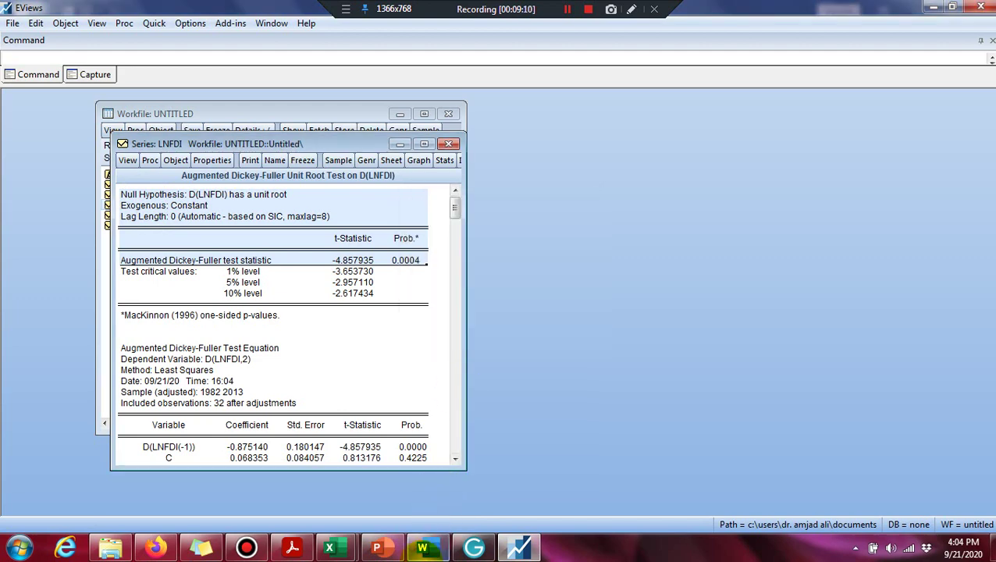
click(428, 549)
key(ctrl+v)
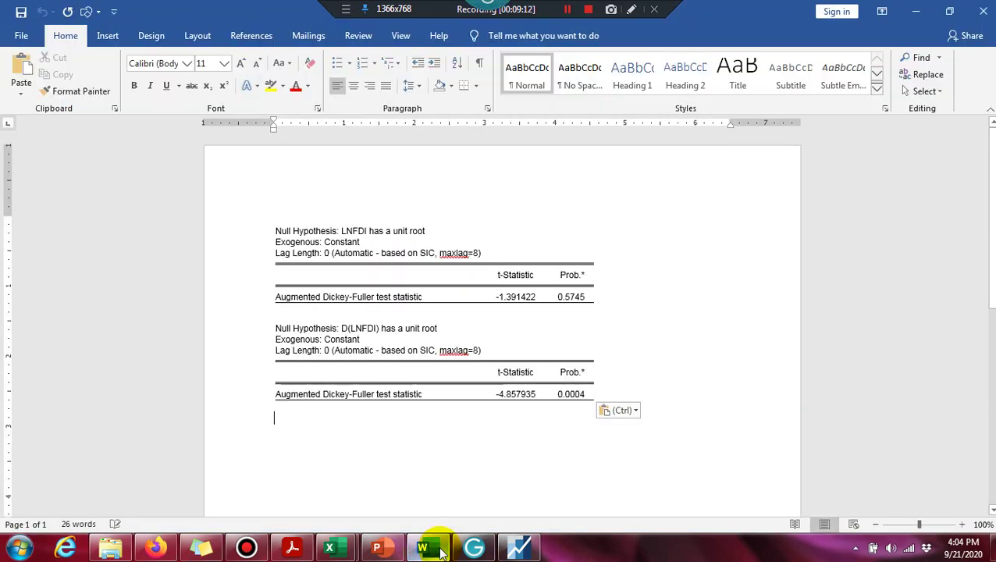
Back in EViews, close the lnfdi series, open lninf, and run its Augmented Dickey-Fuller unit root test at level with intercept
click(519, 549)
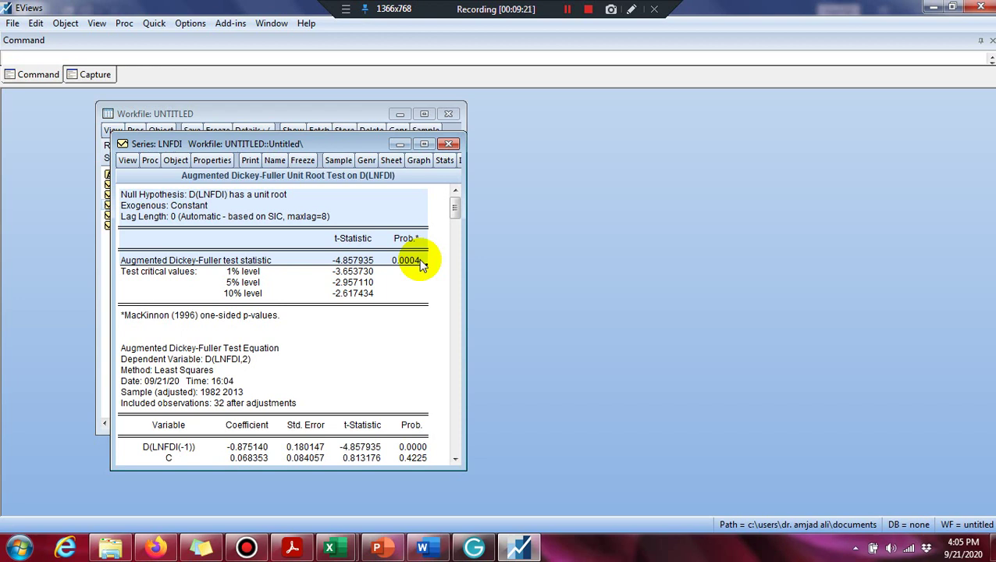
click(450, 145)
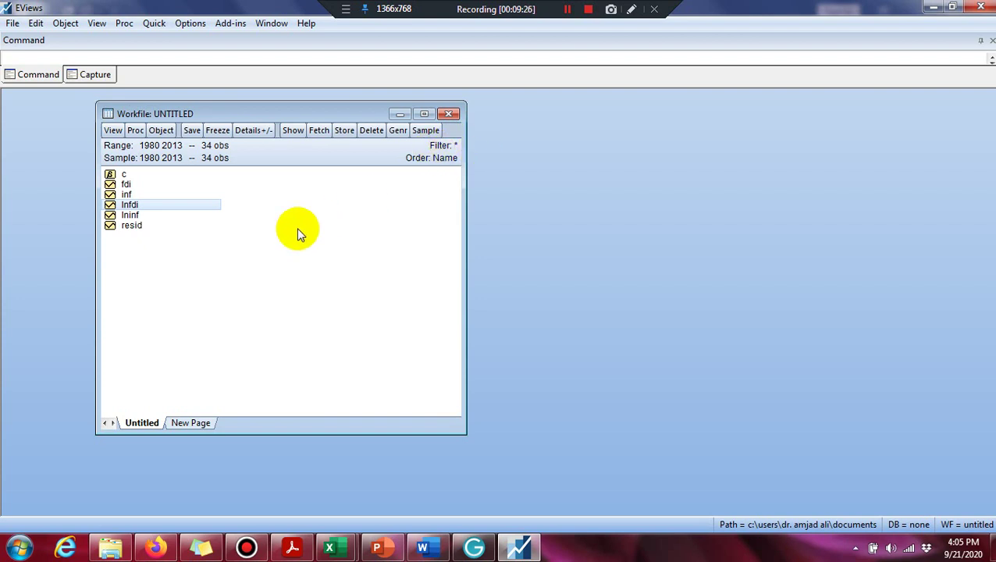
double_click(130, 216)
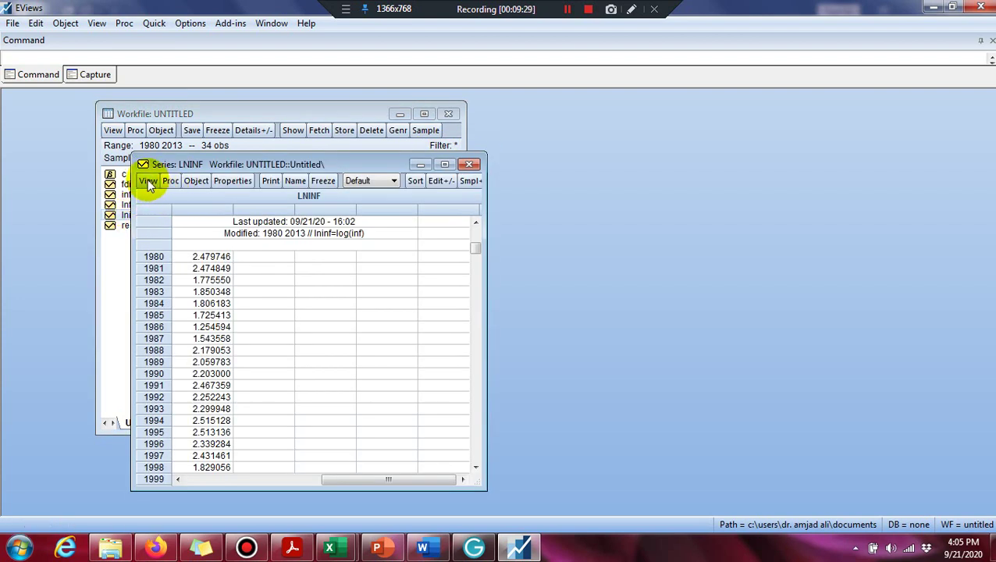
click(148, 182)
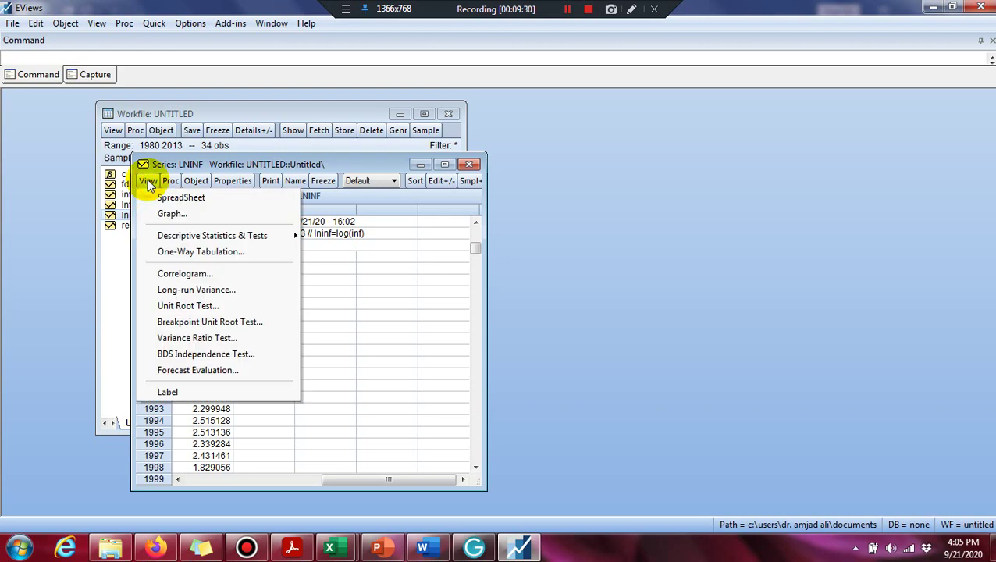
click(222, 307)
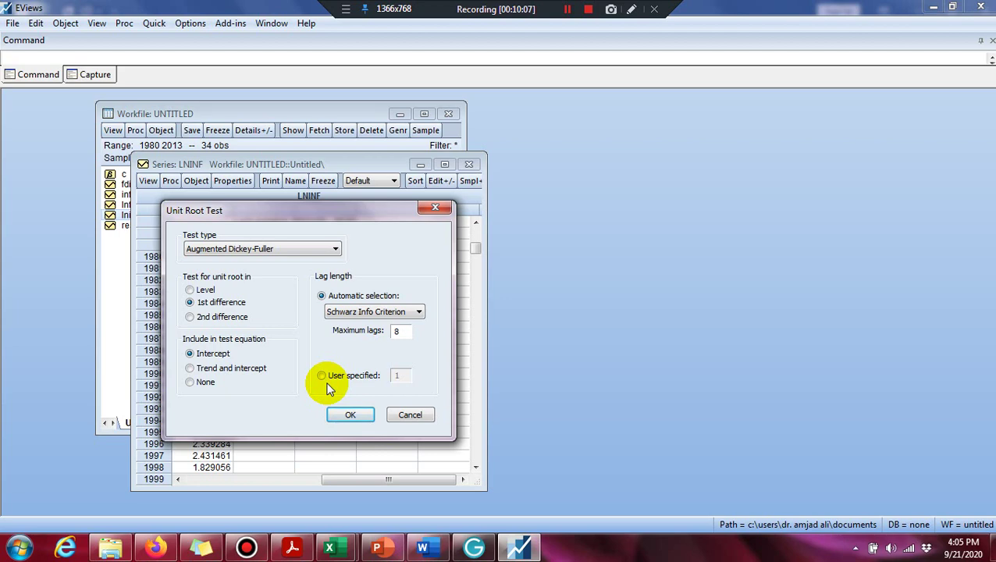
click(189, 290)
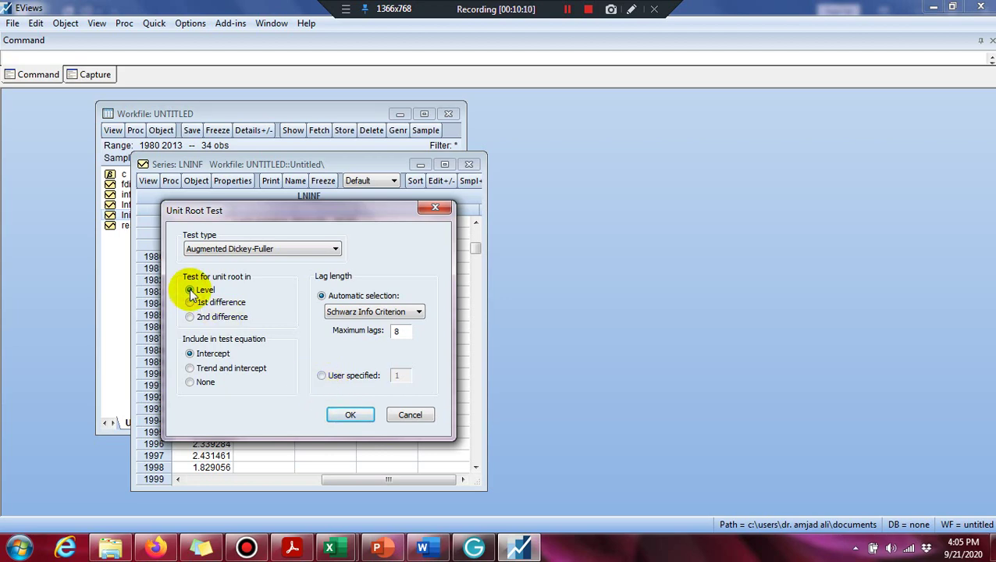
click(349, 414)
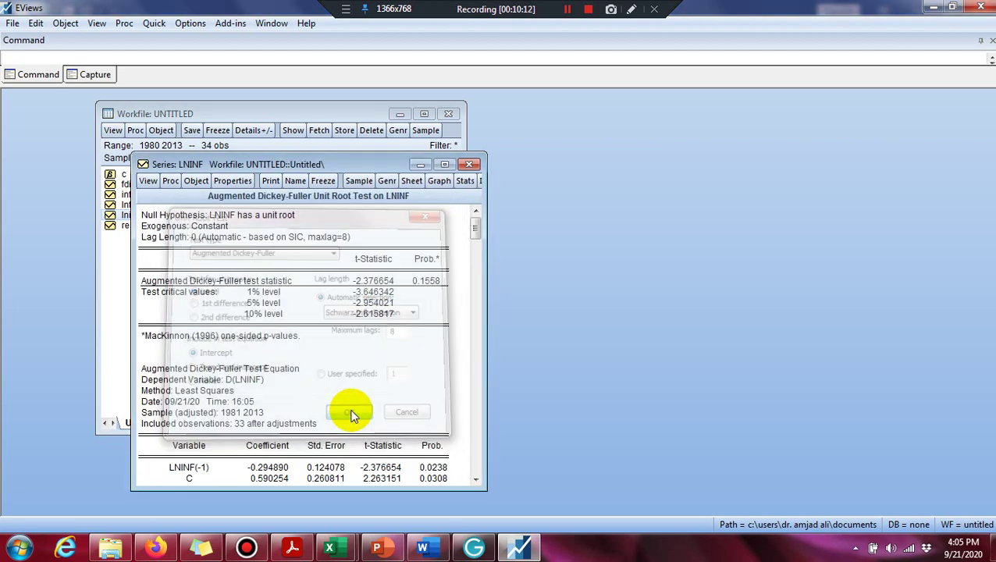
Copy the lninf level test output down to the test statistic row, numbers as displayed, and paste it below the lnfdi results in Word
drag(456, 291, 164, 219)
key(ctrl+c)
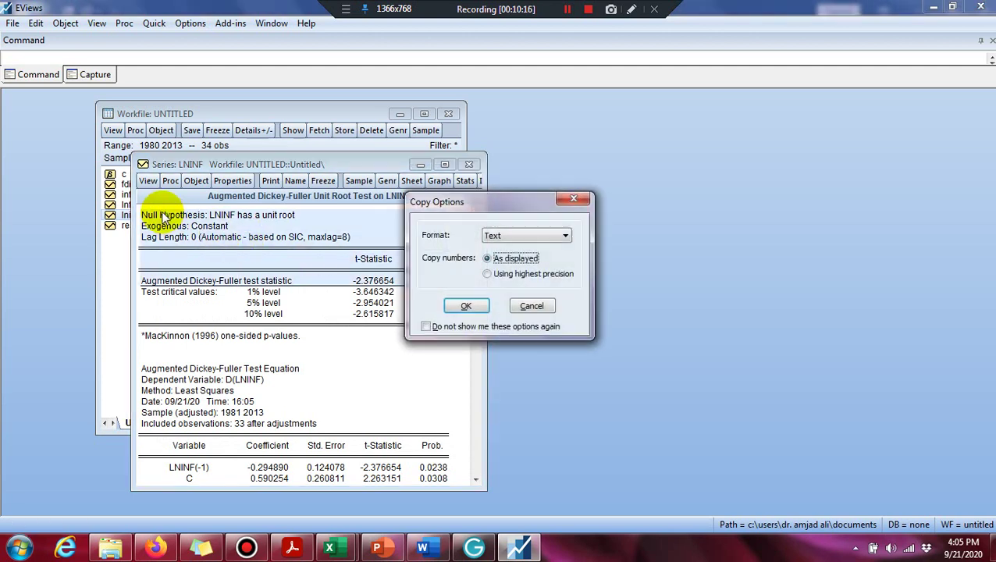
click(477, 305)
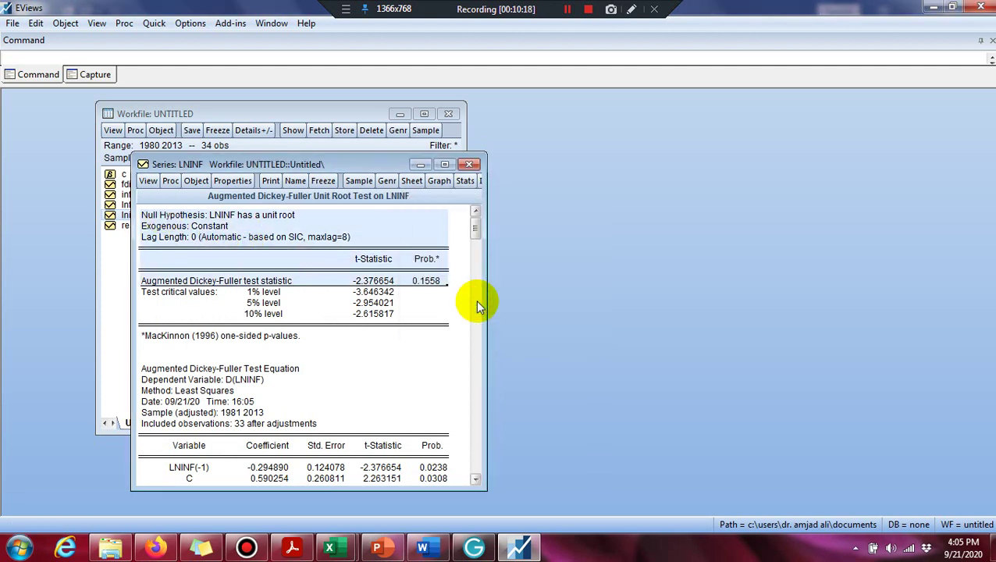
click(436, 550)
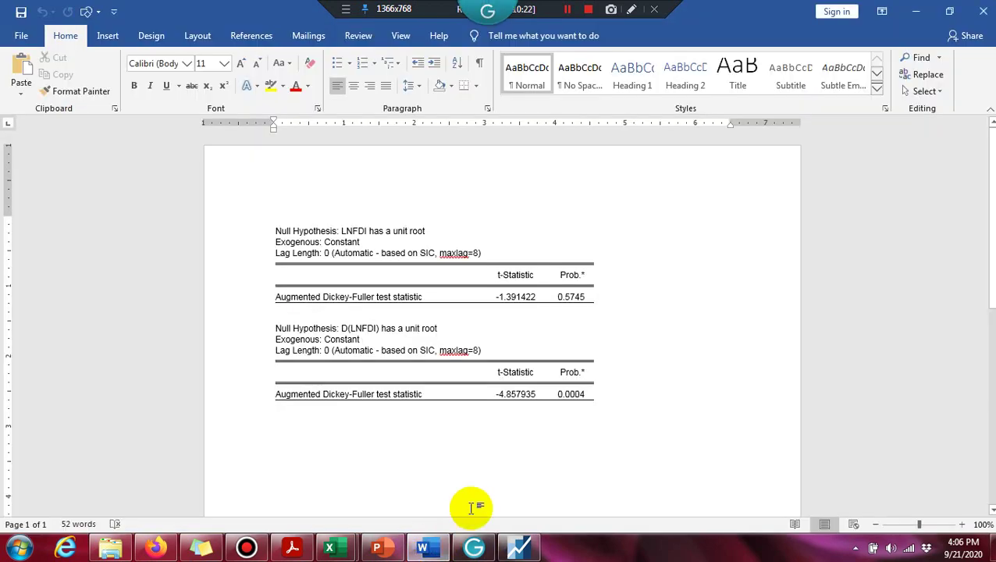
key(ctrl+v)
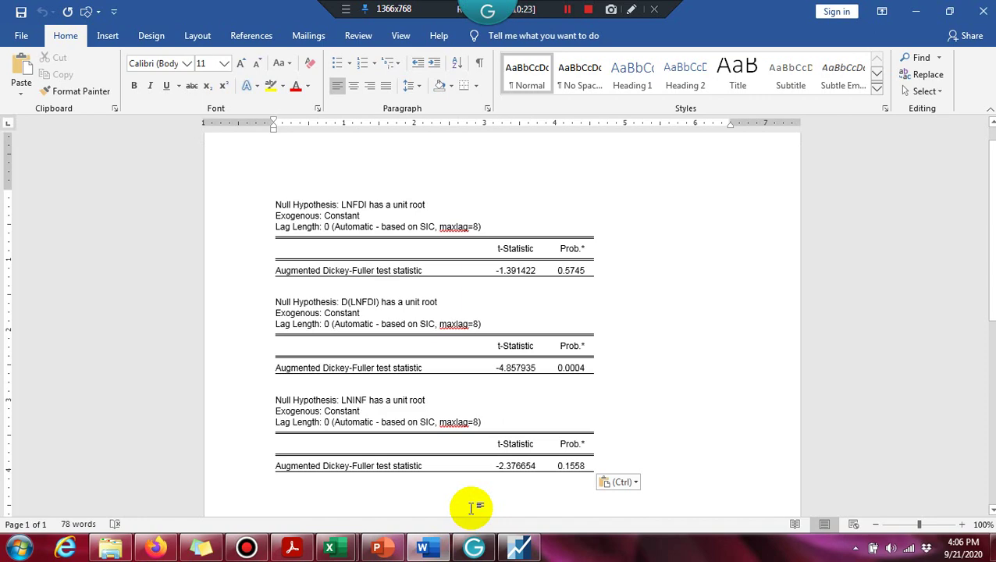
Switch to EViews and run the Augmented Dickey-Fuller unit root test on lninf in 1st difference with intercept
click(518, 547)
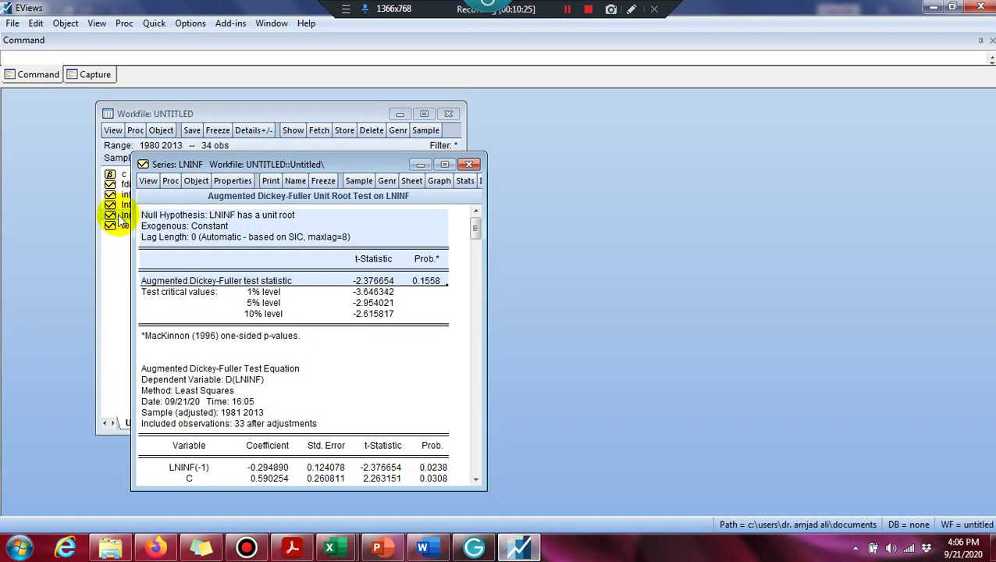
click(147, 181)
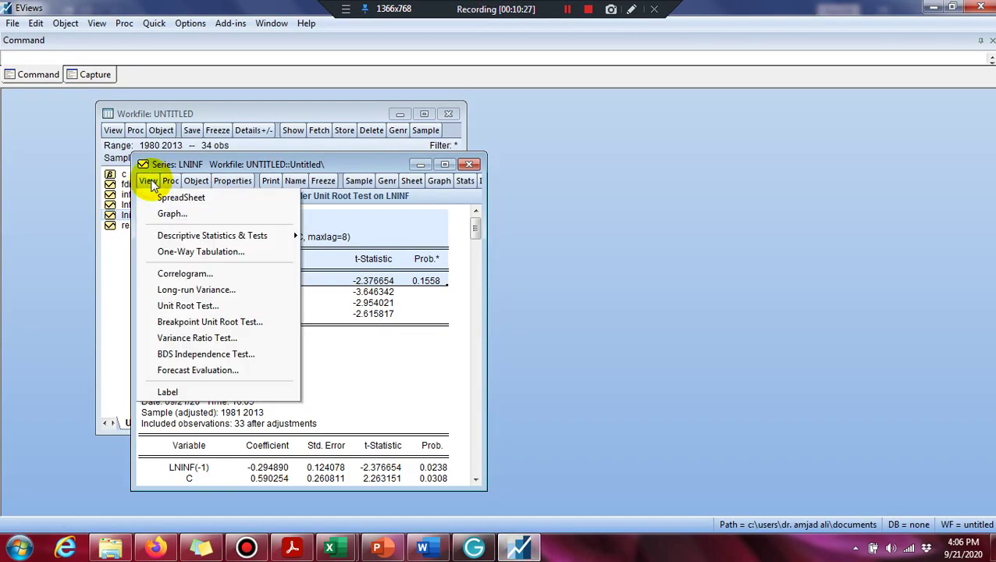
click(179, 309)
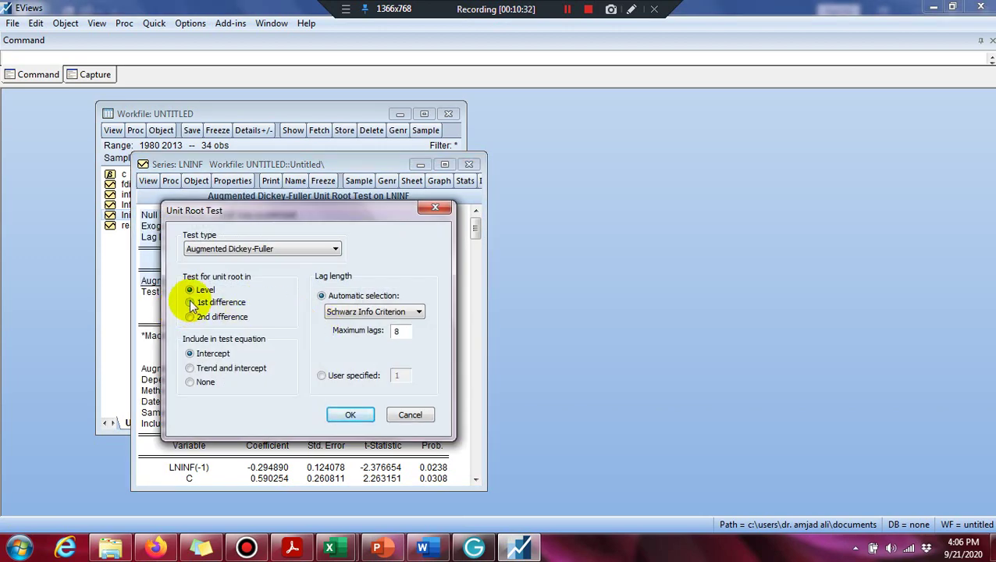
click(190, 303)
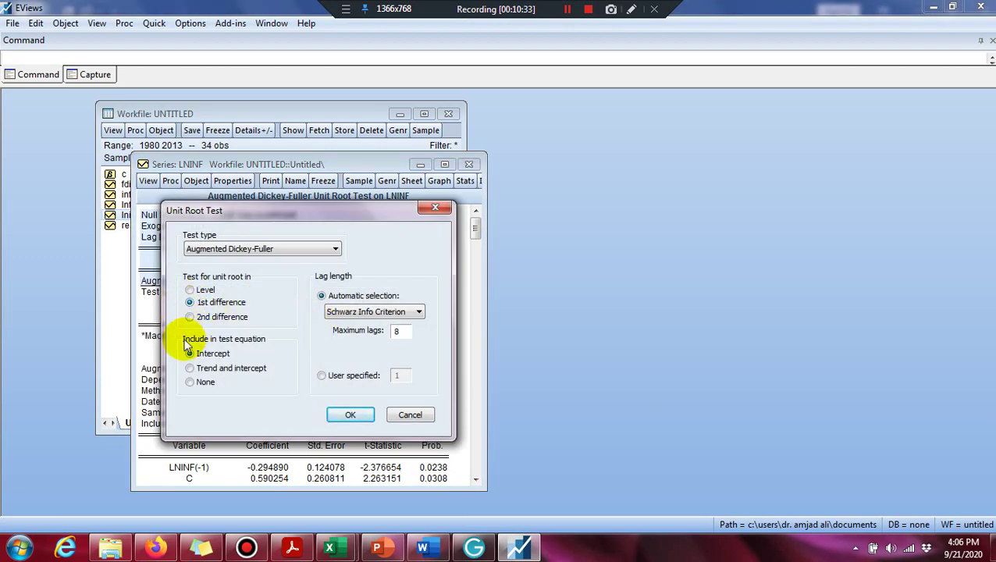
click(359, 419)
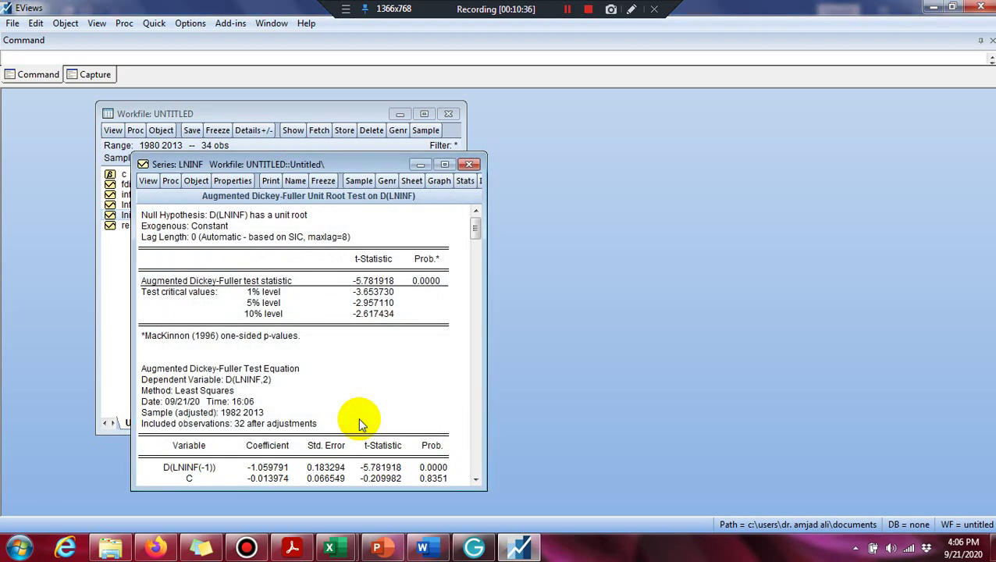
Copy the first-difference lninf output down to the test statistic row, numbers as displayed, and paste it below the lninf level result in Word
drag(457, 285, 156, 212)
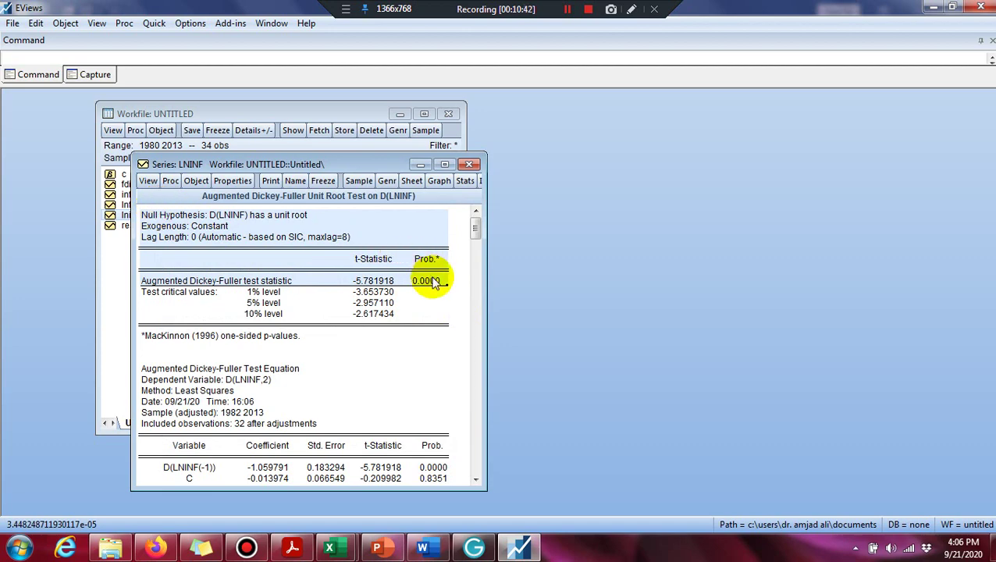
key(ctrl+c)
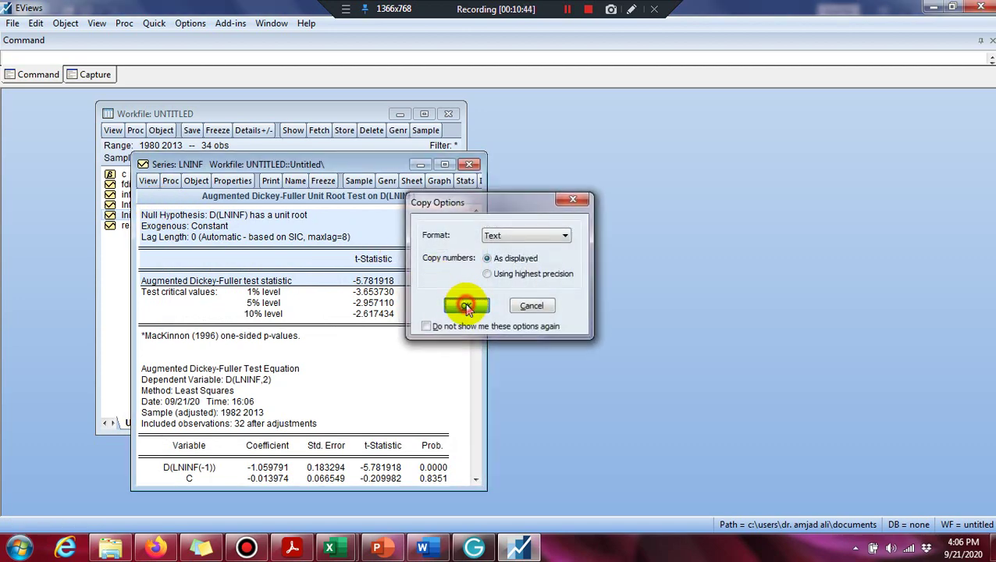
click(466, 307)
click(429, 546)
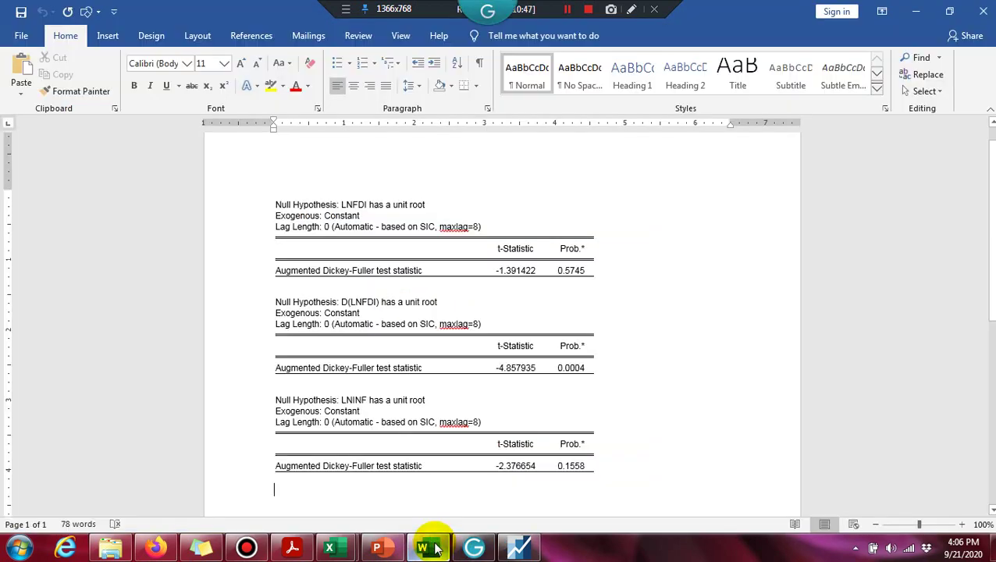
click(516, 549)
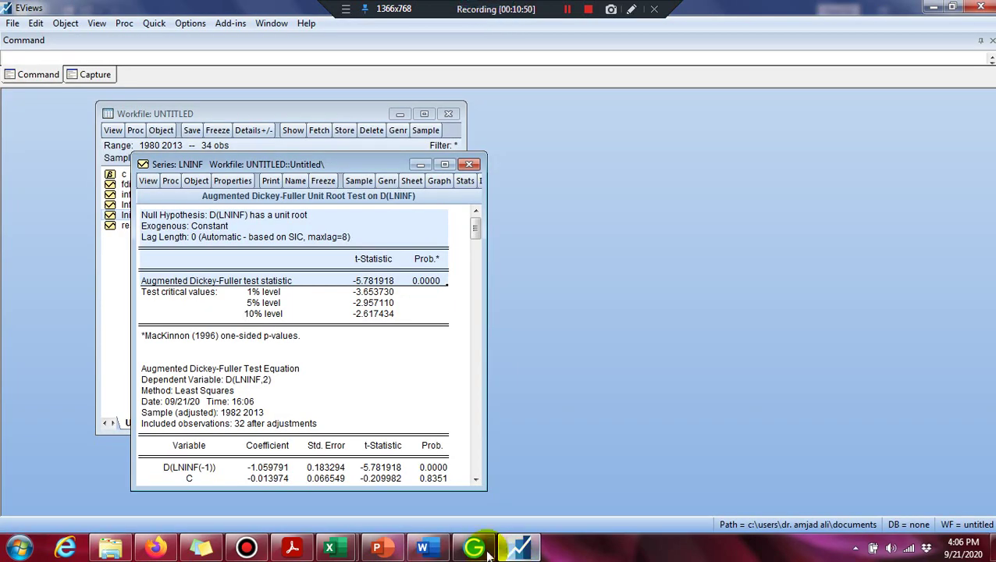
click(425, 549)
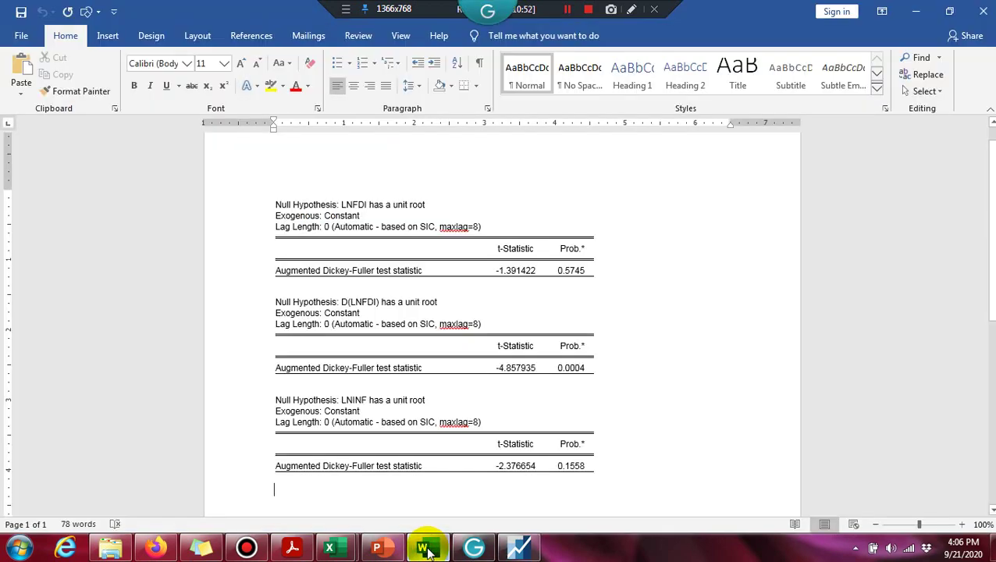
key(ctrl+v)
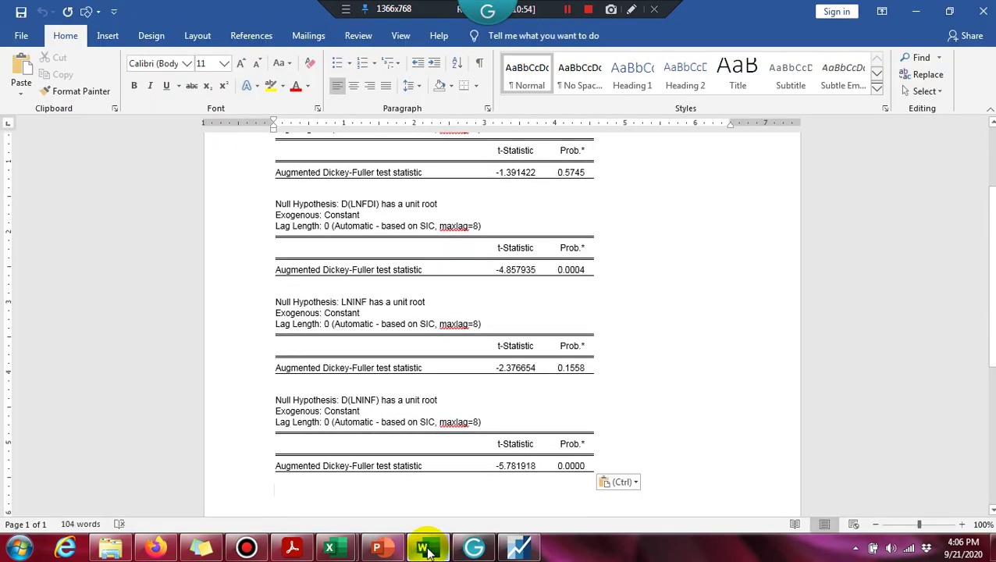
Review the pasted unit root results for lninf and lnfdi, from the last table back up to the first
key(Up)
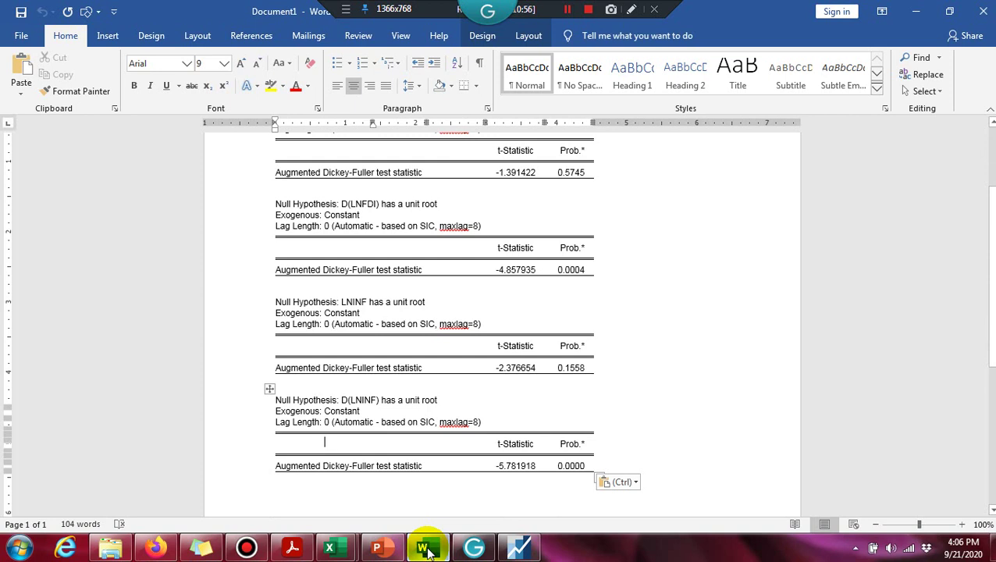
key(Up)
key(Up)
key(Up)
key(Up)
key(Up)
key(Up)
key(Up)
key(Up)
key(Up)
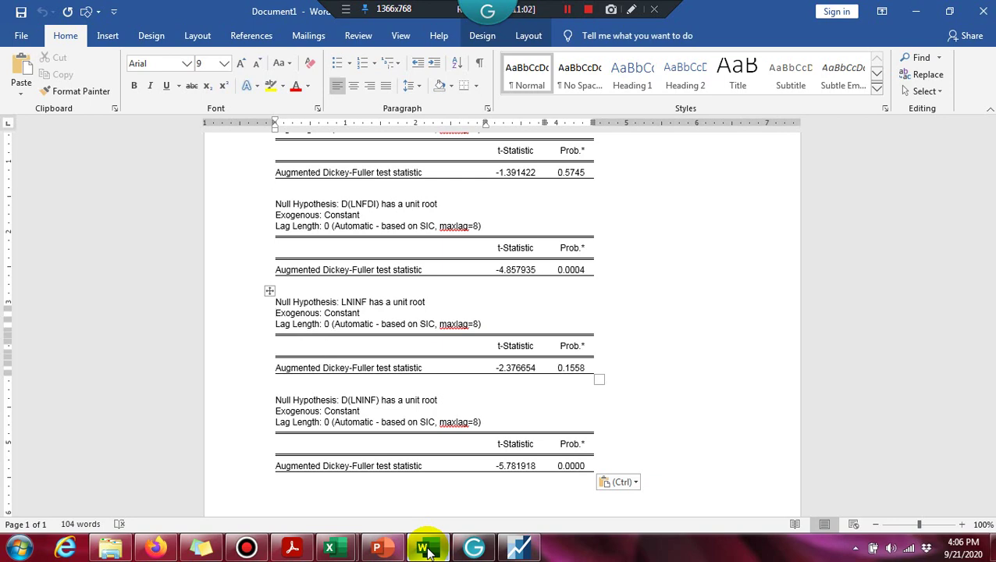
key(Up)
key(Up)
key(Up)
key(Up)
key(Up)
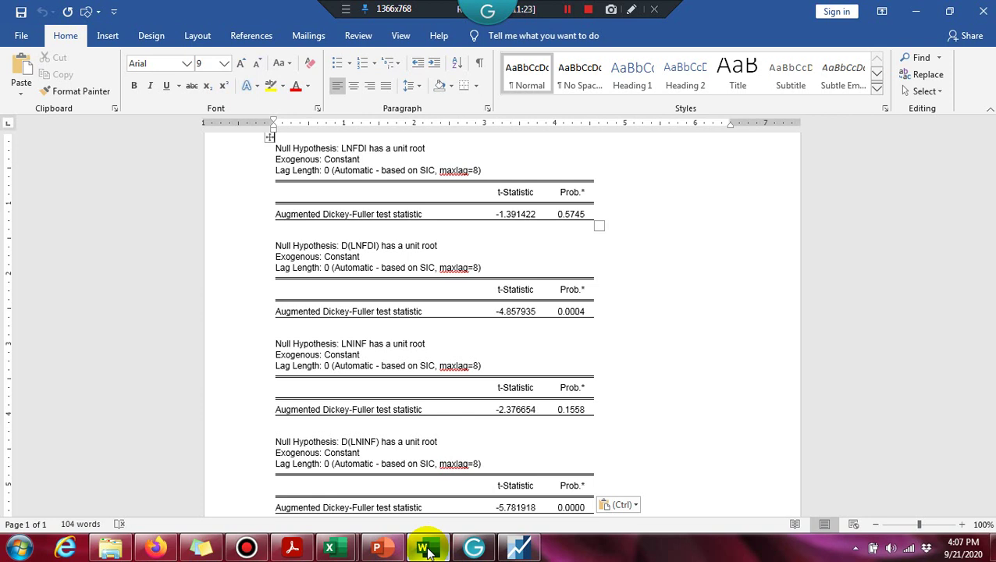
click(567, 11)
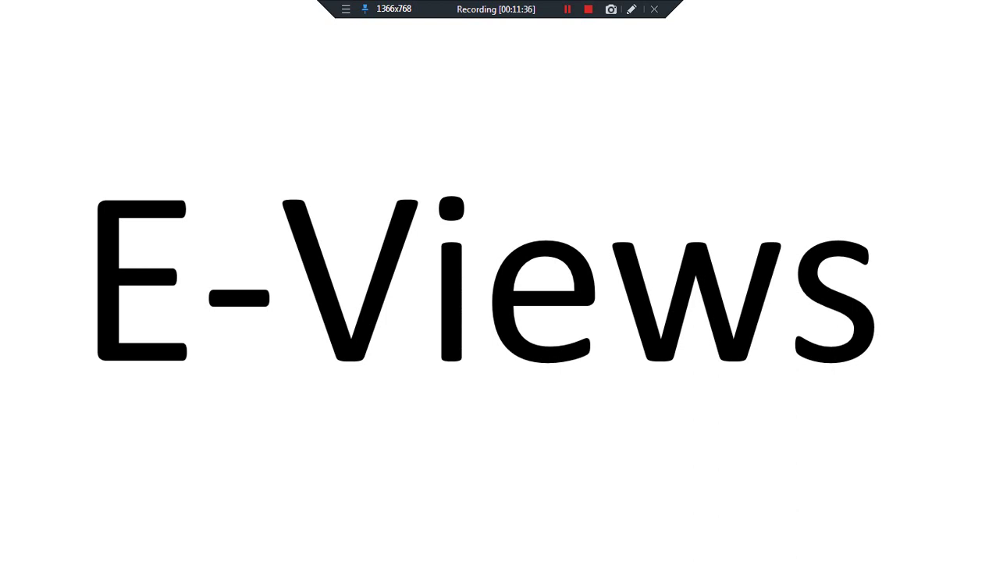
key(Right)
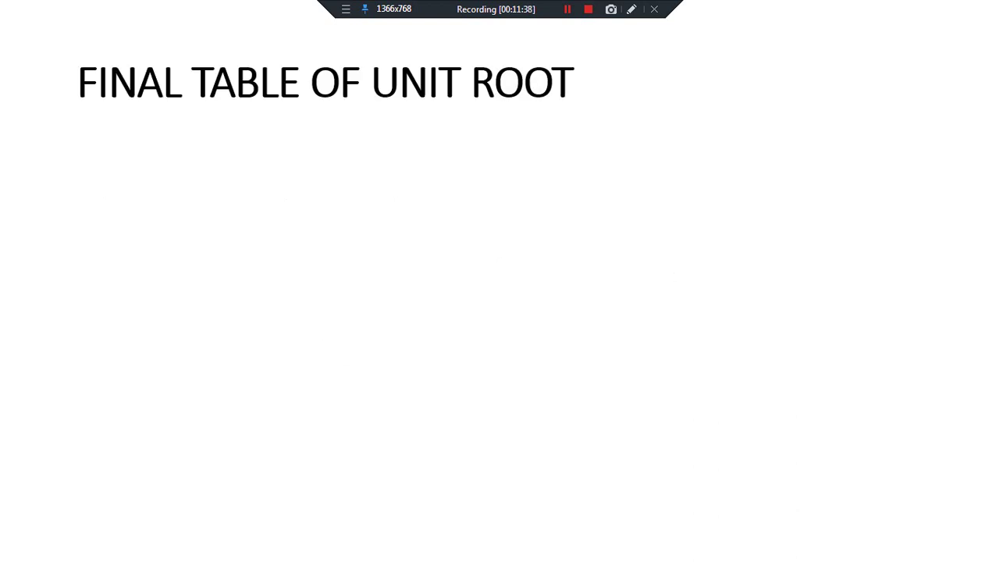